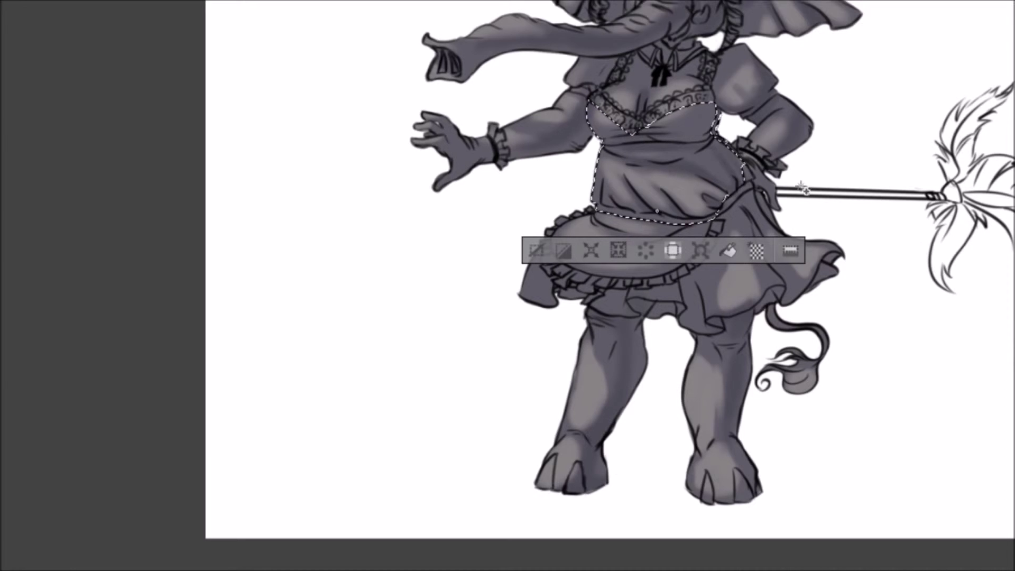
Add the puffed sleeve and the first skirt sections below the apron to the dress selection
click(725, 90)
scroll(572, 73, up, 4)
scroll(703, 253, down, 5)
scroll(652, 476, up, 5)
click(646, 270)
click(558, 259)
click(502, 231)
Add the remaining skirt panels and the small folds along the hem to the dress selection
drag(910, 315, 154, 315)
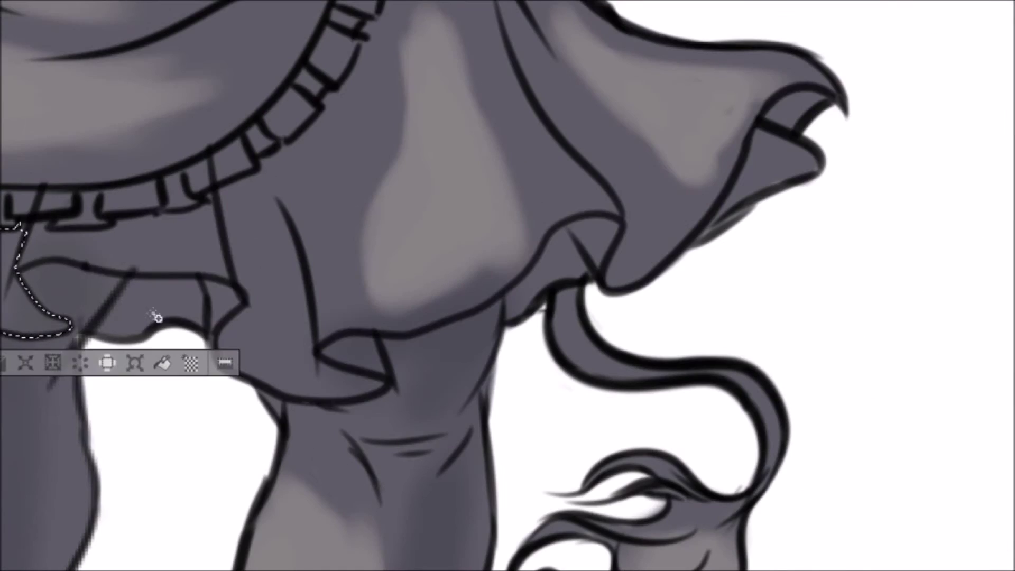
click(155, 315)
click(344, 343)
click(580, 258)
click(783, 164)
scroll(733, 216, up, 5)
click(532, 329)
scroll(575, 377, up, 4)
scroll(573, 373, down, 8)
Fill the selected dress areas with near-black in two passes and clear the selection
key(alt+Delete)
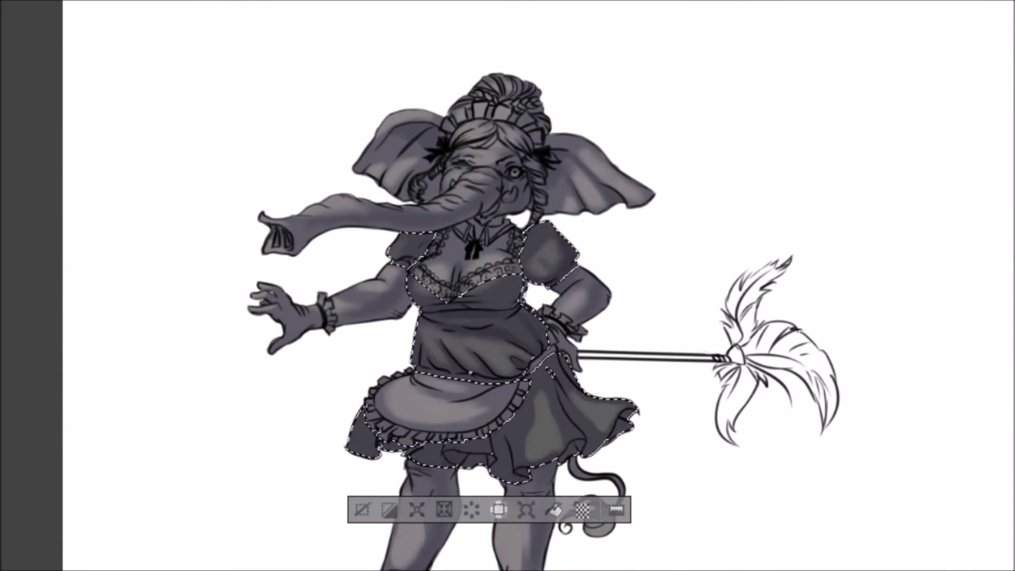
key(alt+Delete)
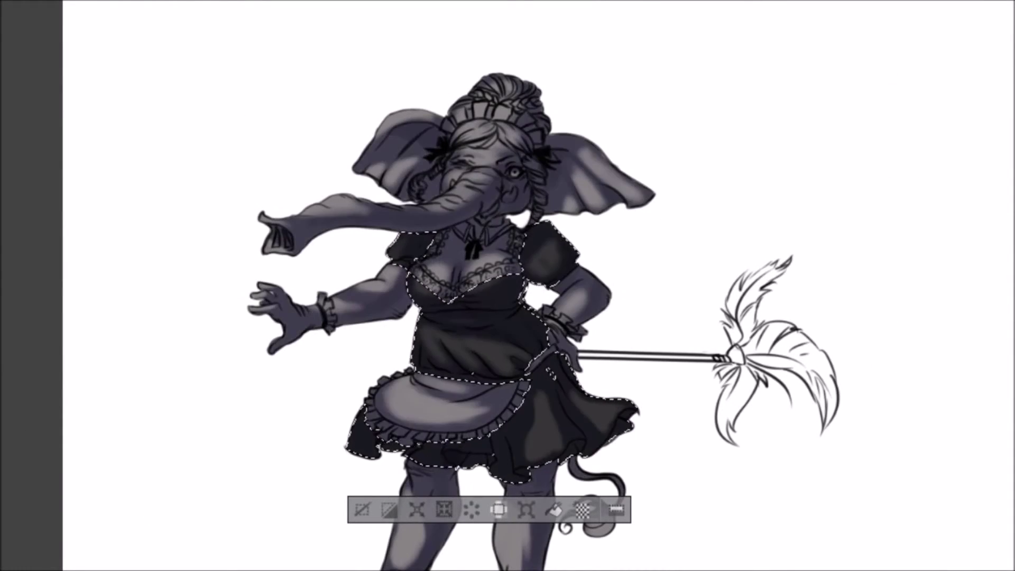
key(ctrl+d)
Try a muted violet with the Soft airbrush on the corner of the apron's frill on Layer 7
scroll(572, 375, up, 4)
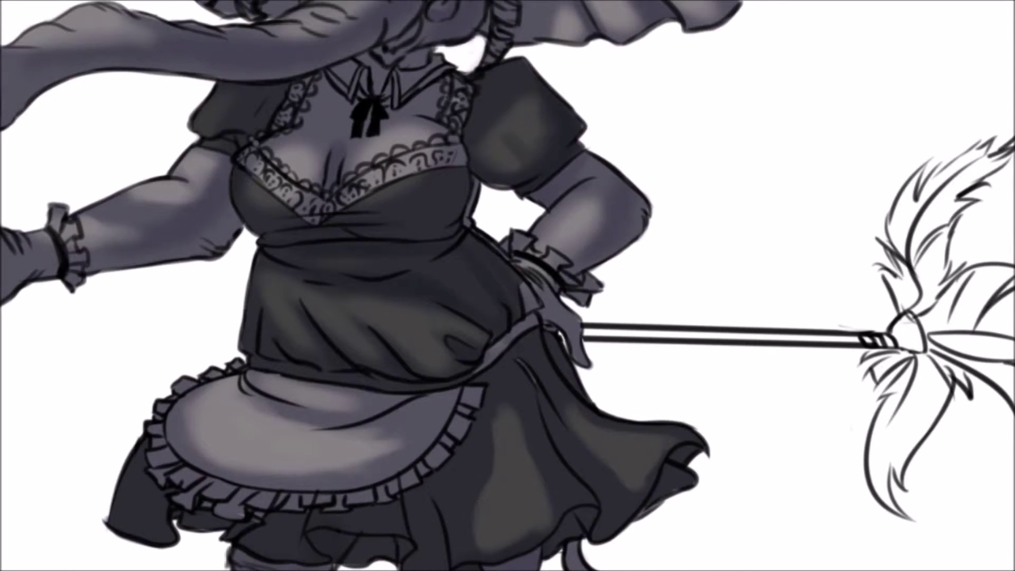
key(b)
key(ctrl+comma)
key(ctrl+comma)
key(ctrl+comma)
key(ctrl+comma)
key(ctrl+comma)
key(ctrl+comma)
mouse_move(471, 183)
mouse_down()
mouse_move(461, 240)
mouse_move(525, 293)
mouse_up()
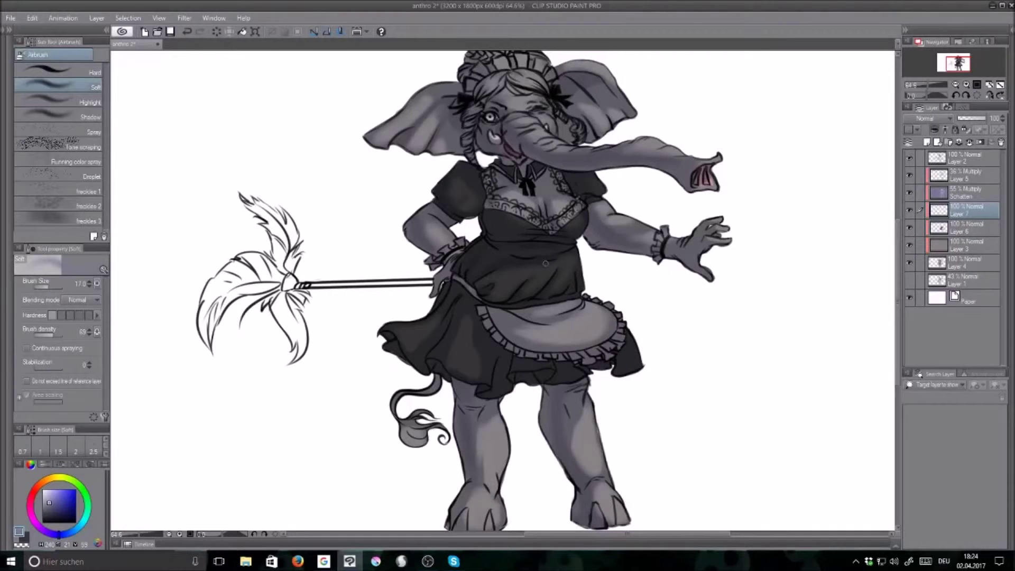
drag(897, 234, 896, 262)
drag(926, 85, 935, 84)
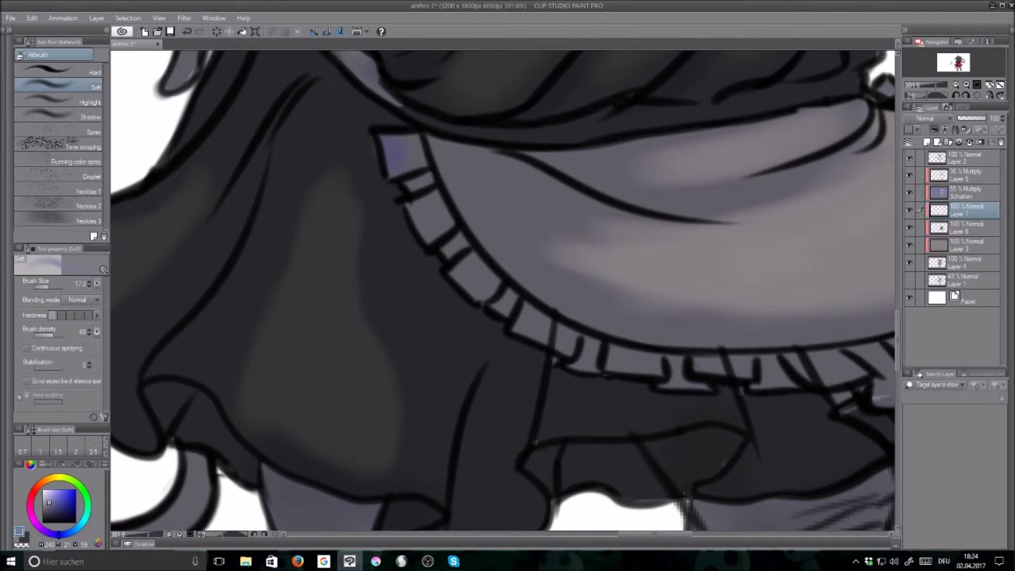
Choose a lighter lavender and airbrush the corner of the apron's frill, undoing the last stroke along the waistband
click(45, 496)
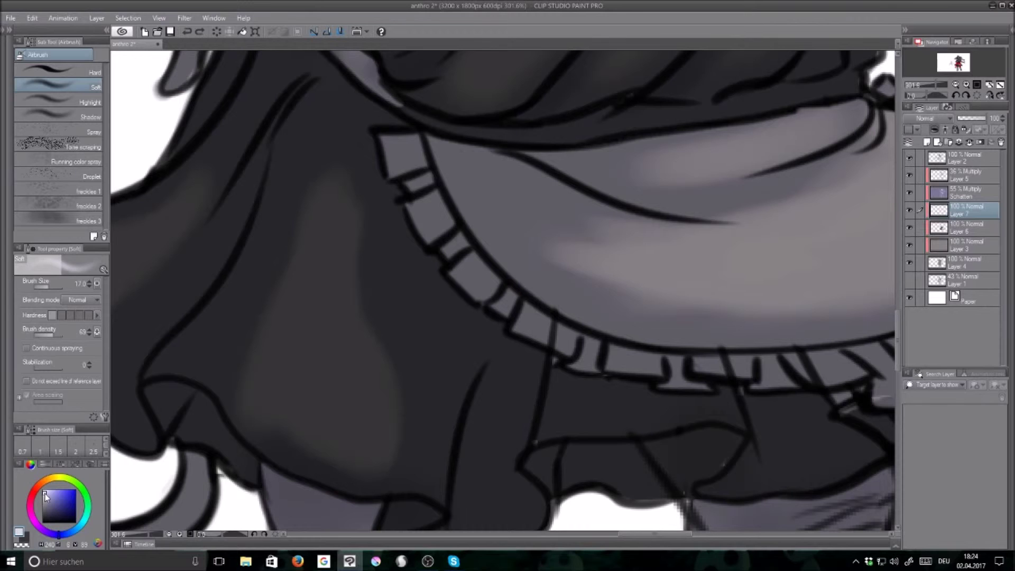
click(45, 494)
mouse_move(402, 155)
mouse_down()
mouse_move(458, 166)
mouse_move(448, 147)
mouse_move(502, 134)
mouse_move(382, 98)
mouse_move(474, 117)
mouse_move(405, 108)
mouse_up()
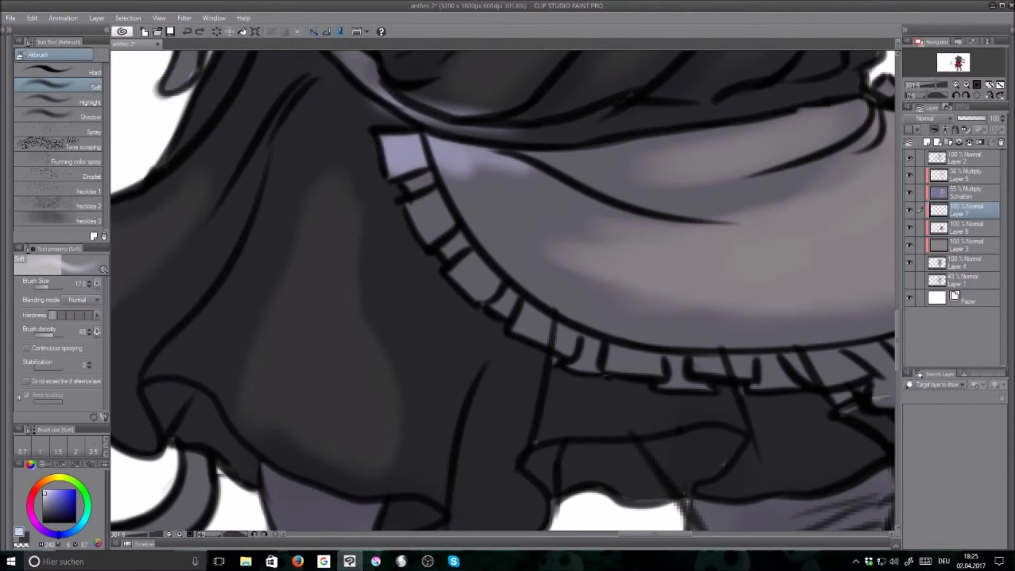
key(ctrl+z)
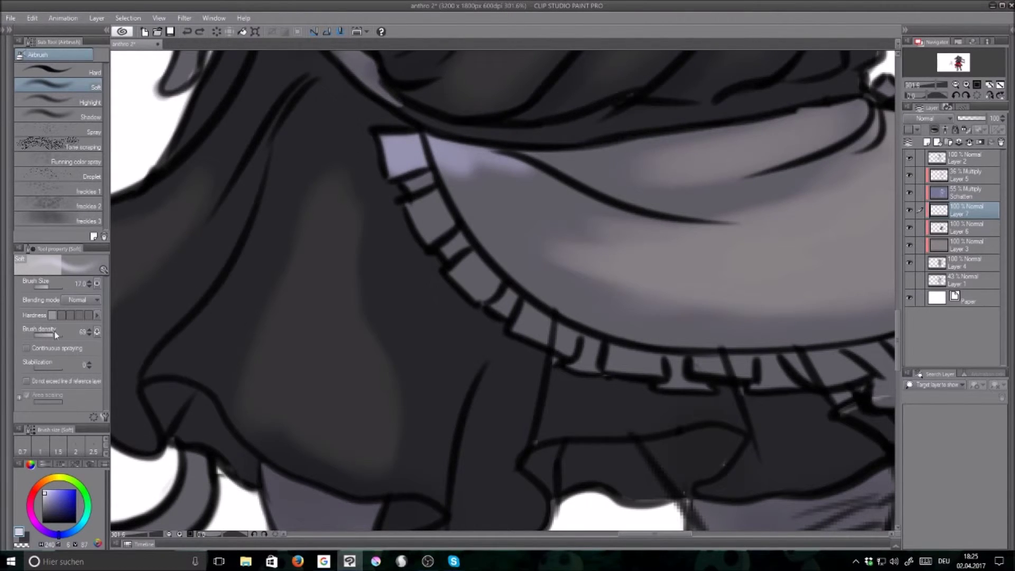
Raise the brush density, switch to the Hard airbrush and paint the side of the apron's frill lavender
drag(50, 336, 66, 336)
click(23, 71)
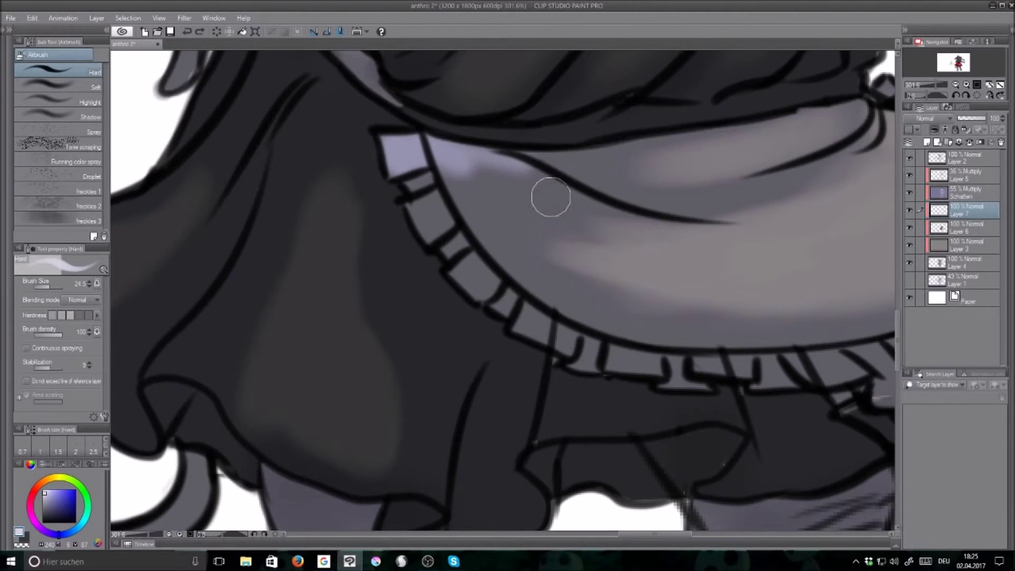
mouse_move(402, 135)
mouse_down()
mouse_move(461, 175)
mouse_move(417, 166)
mouse_move(440, 225)
mouse_move(433, 218)
mouse_move(413, 230)
mouse_move(412, 211)
mouse_move(427, 214)
mouse_move(466, 249)
mouse_move(480, 282)
mouse_move(533, 321)
mouse_move(588, 348)
mouse_up()
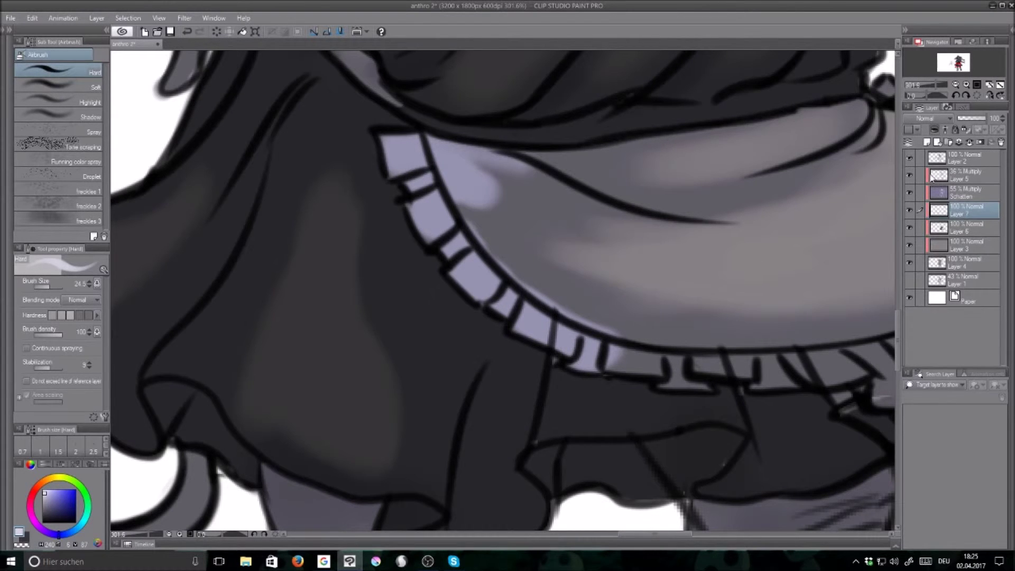
Erase the stray sketch lines crossing the apron's frill in the line art on Layer 2
click(947, 159)
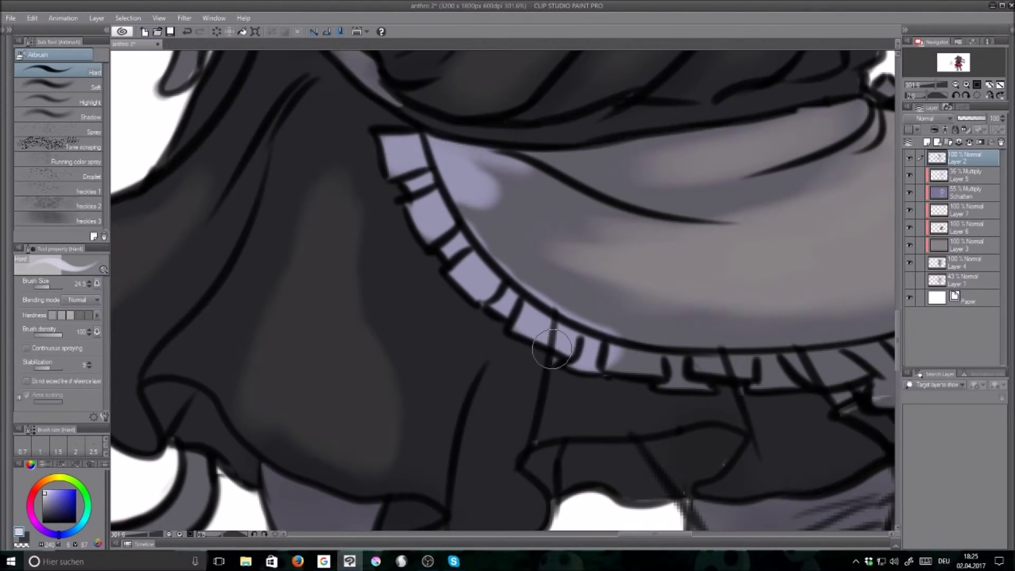
key(e)
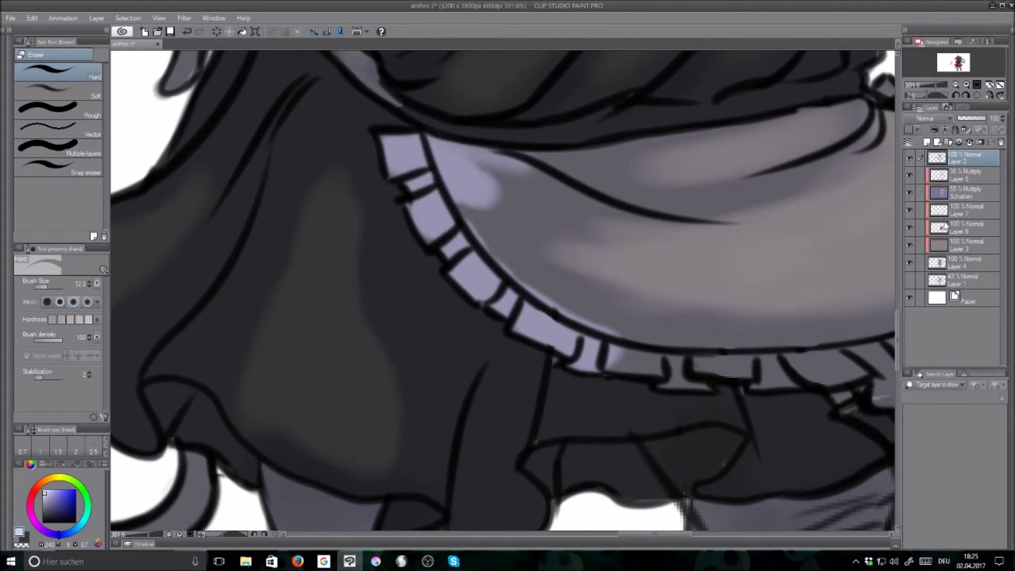
On Layer 7, erase a patch of lavender and paint the apron's side area and waistband with the Hard airbrush
click(938, 214)
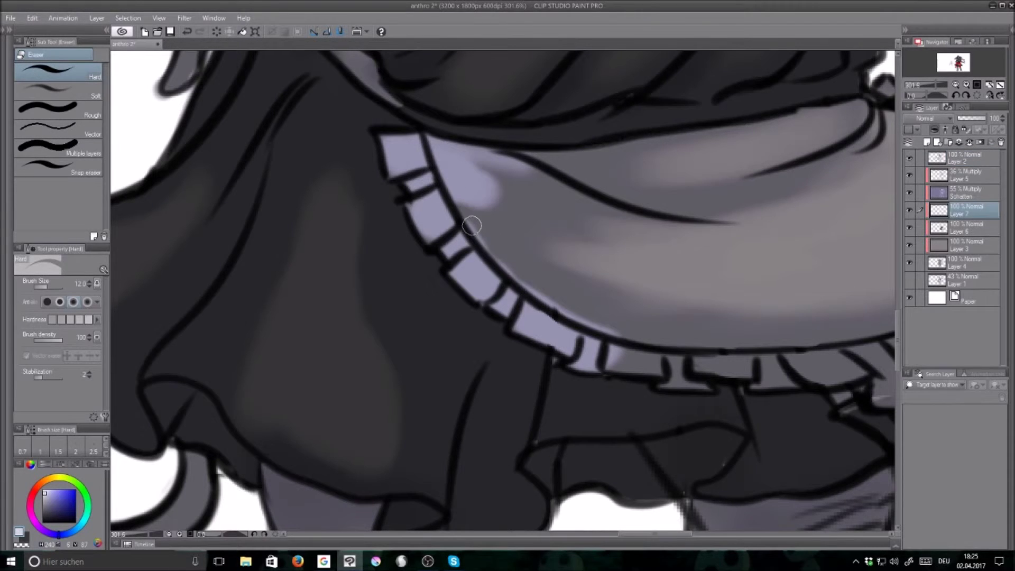
key(x)
drag(473, 210, 482, 201)
key(x)
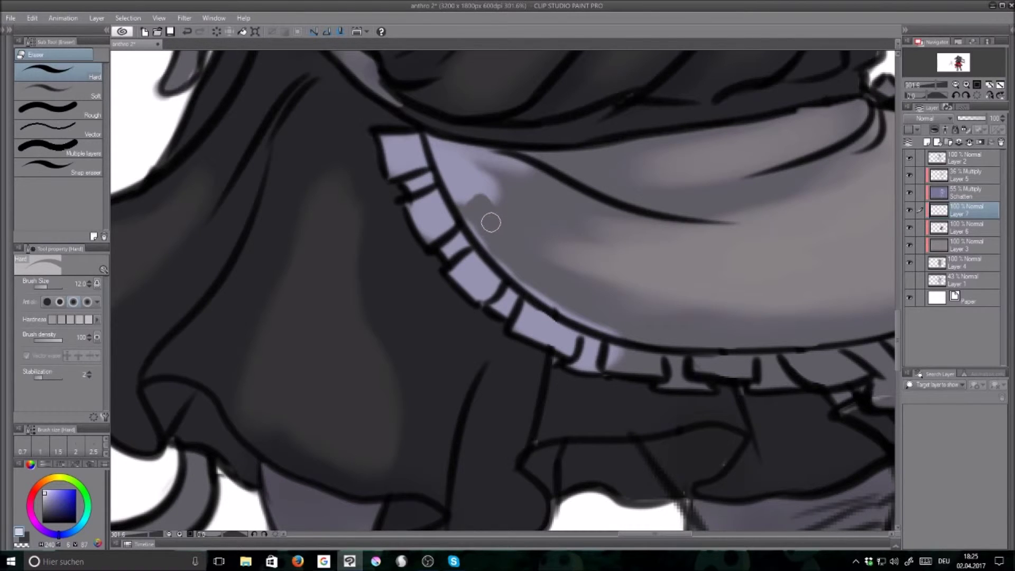
key(b)
key(b)
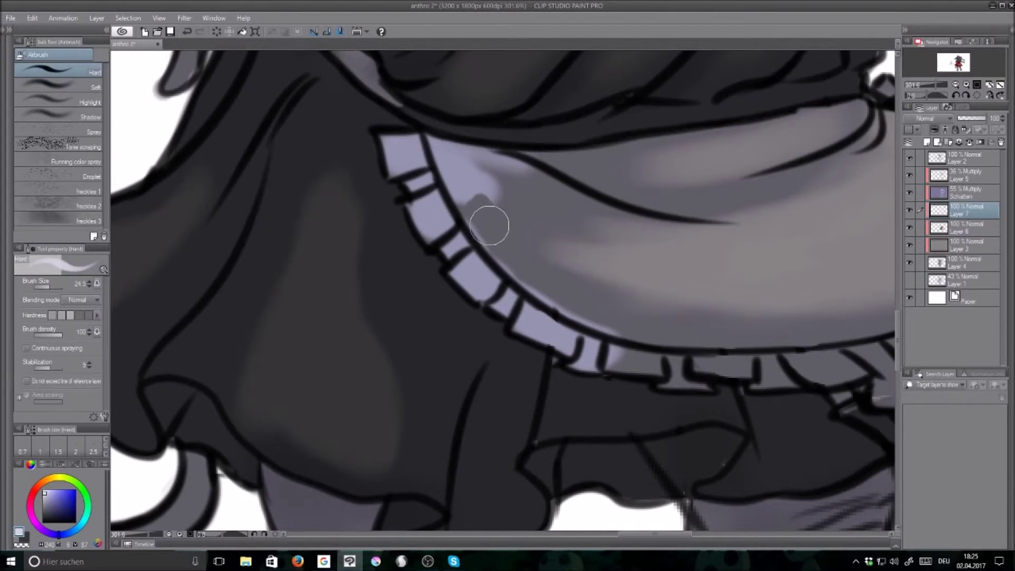
mouse_move(494, 227)
mouse_down()
mouse_move(465, 206)
mouse_move(534, 264)
mouse_move(592, 281)
mouse_move(483, 218)
mouse_up()
drag(470, 164, 629, 179)
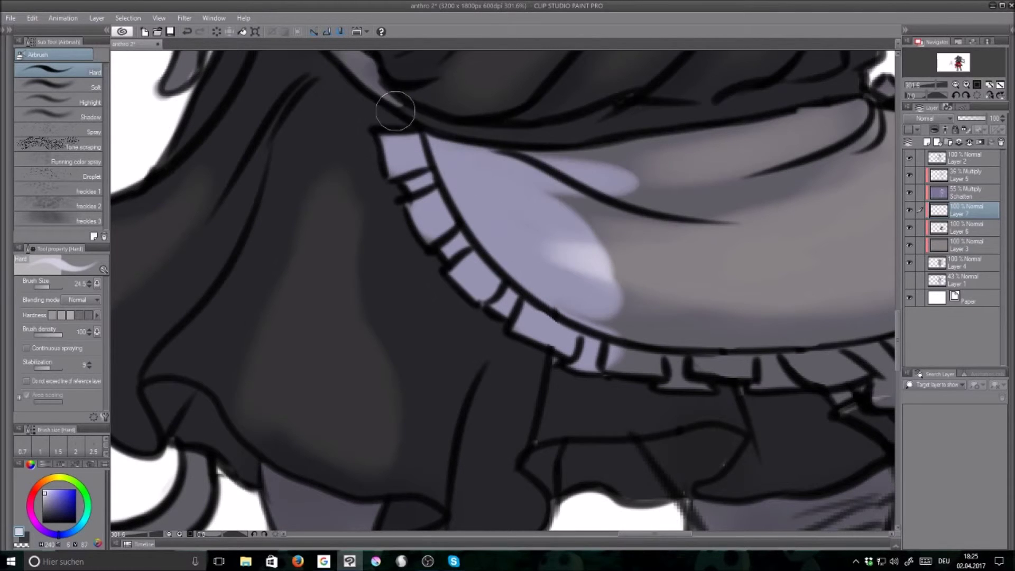
mouse_move(429, 117)
mouse_down()
mouse_move(620, 138)
mouse_move(465, 141)
mouse_move(643, 132)
mouse_move(408, 133)
mouse_up()
Sample the lavender from the frill and extend it across the apron, the waistband and the lower frill
key(c)
alt+click(405, 151)
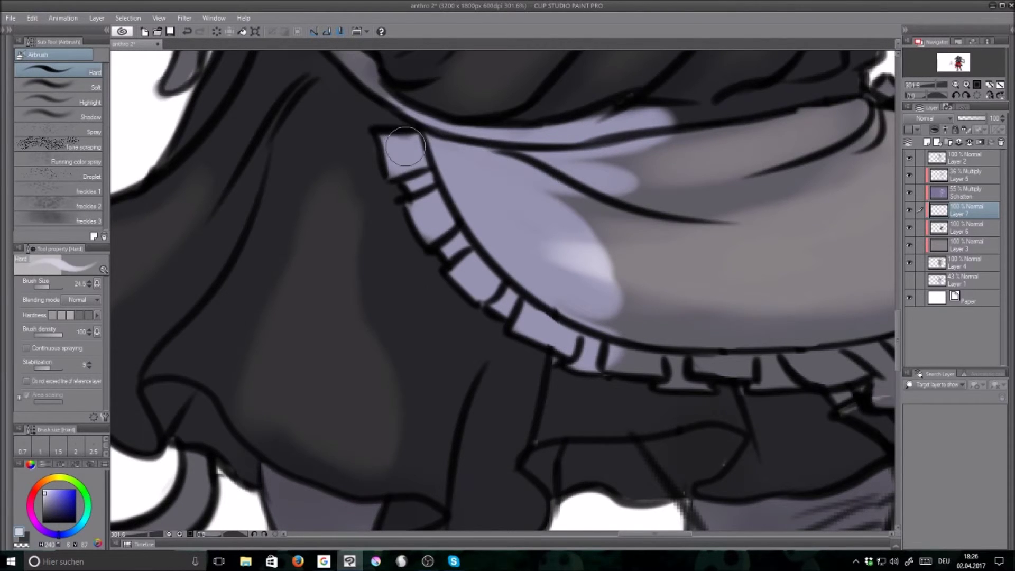
mouse_move(526, 199)
mouse_down()
mouse_move(576, 220)
mouse_move(693, 179)
mouse_move(702, 152)
mouse_move(637, 134)
mouse_move(711, 125)
mouse_move(633, 127)
mouse_move(748, 119)
mouse_move(713, 113)
mouse_move(786, 96)
mouse_move(817, 102)
mouse_move(850, 89)
mouse_up()
mouse_move(593, 359)
mouse_down()
mouse_move(646, 356)
mouse_move(694, 373)
mouse_move(685, 362)
mouse_move(760, 359)
mouse_move(755, 372)
mouse_move(866, 366)
mouse_up()
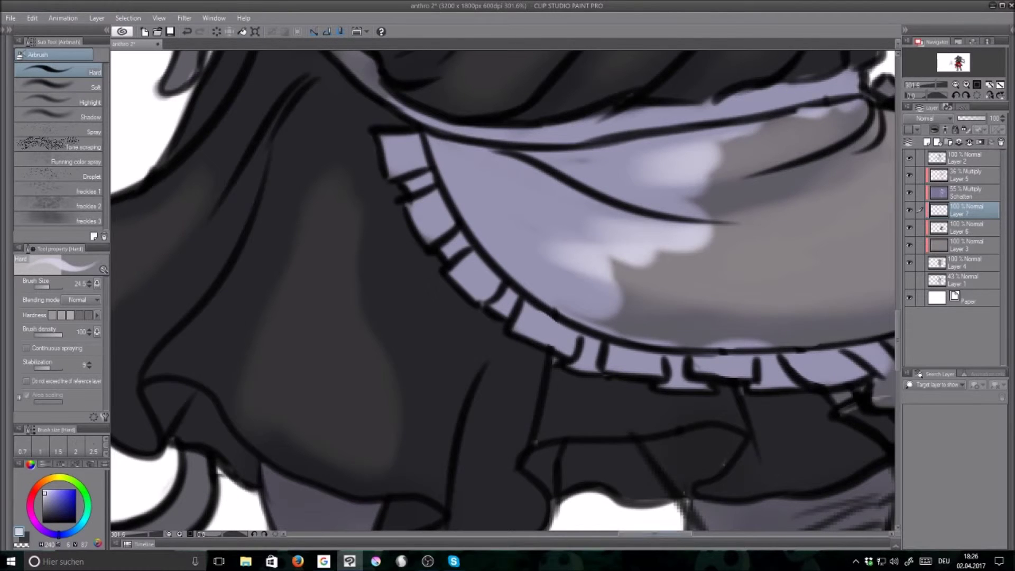
Select Layer 6 and hide the two Multiply shading layers, Schatten and Layer 5
drag(670, 534, 690, 534)
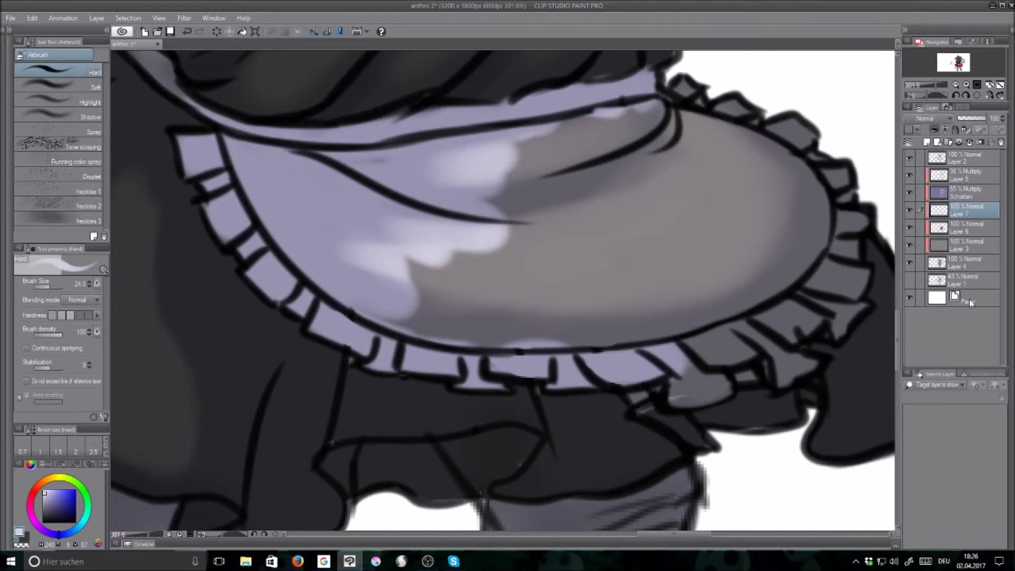
click(944, 233)
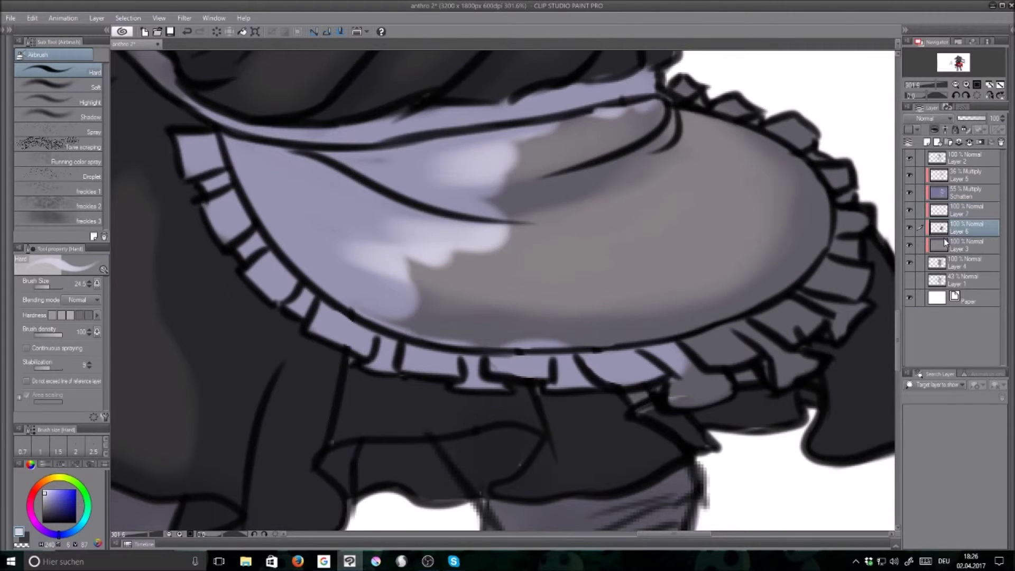
click(909, 206)
click(909, 206)
click(909, 193)
click(909, 175)
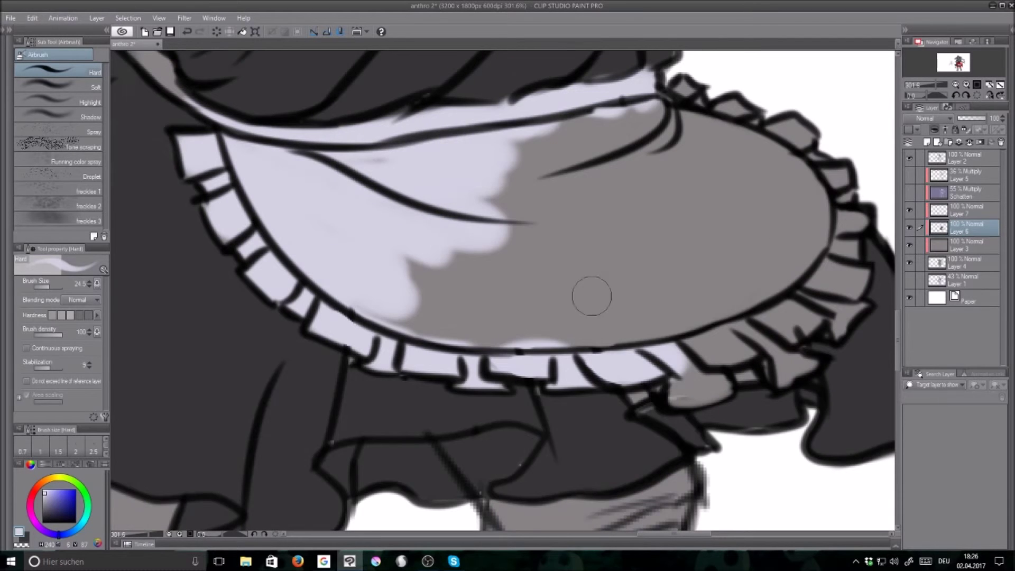
Sample the dark dress colour on Layer 6 and the apron's base grey on Layer 3, and return to Layer 6
alt+click(208, 305)
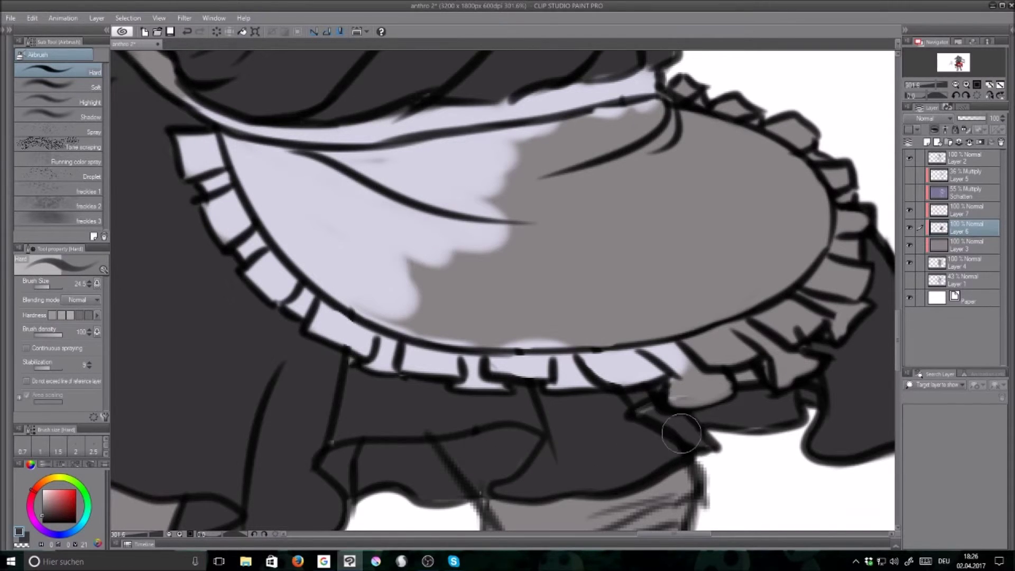
click(947, 246)
alt+click(647, 205)
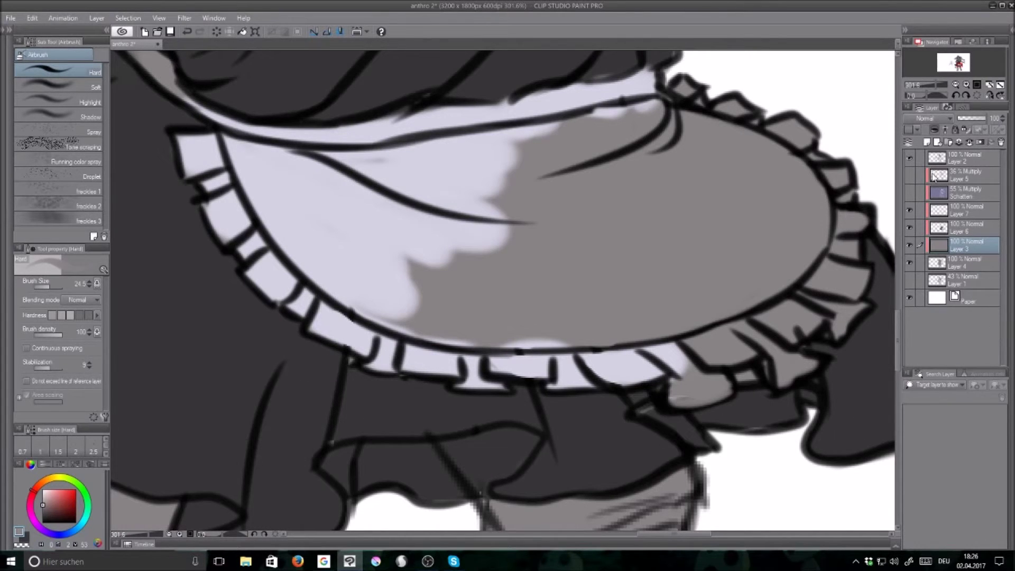
click(938, 194)
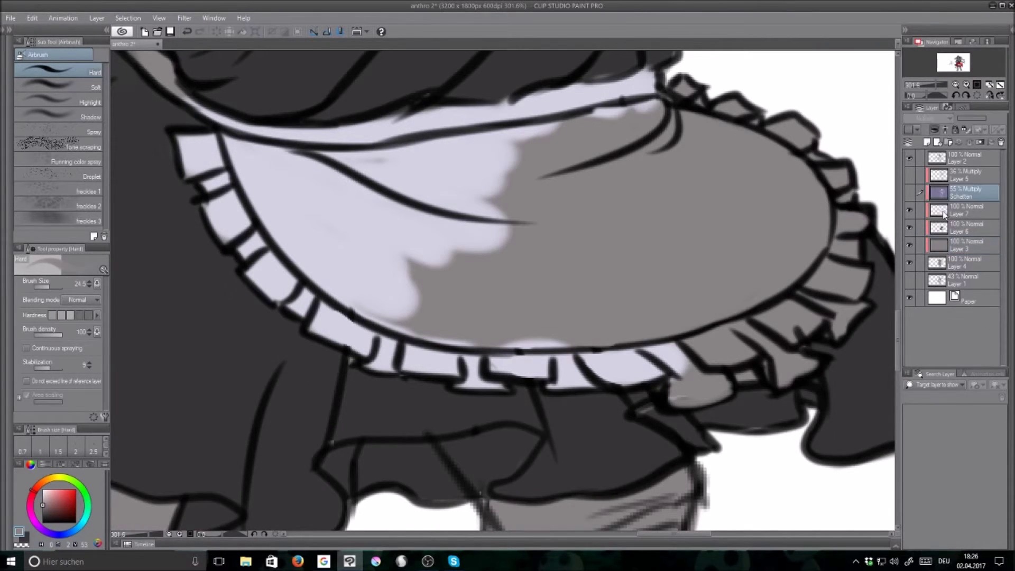
click(944, 226)
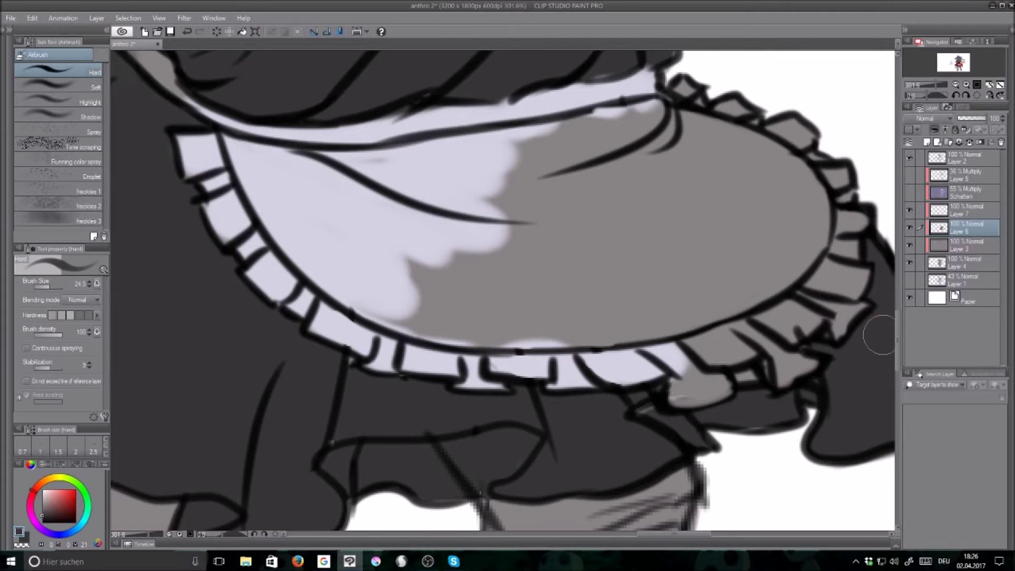
Erase the surplus line art in the small fold beneath the apron's frill on Layer 2
click(937, 160)
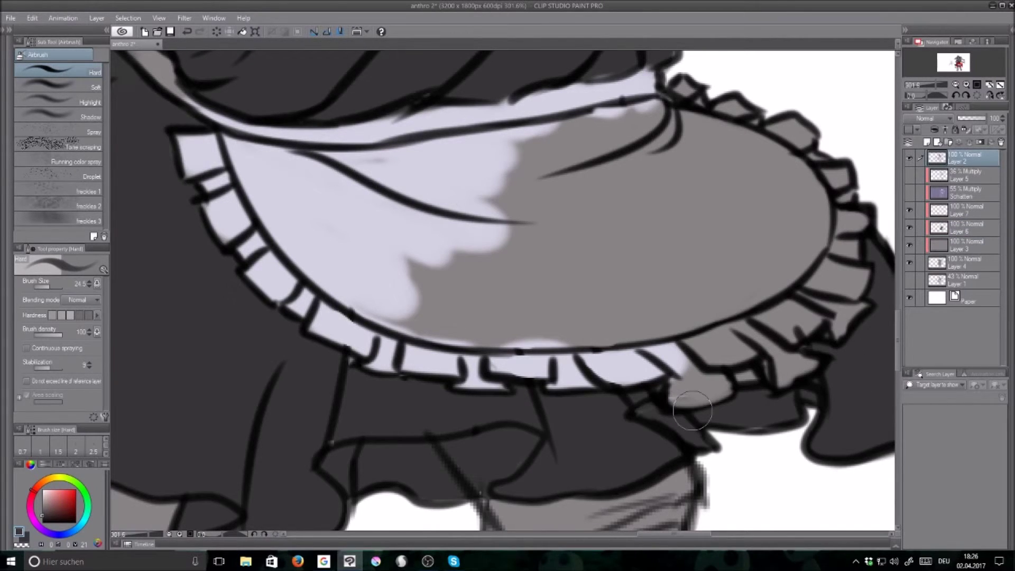
key(e)
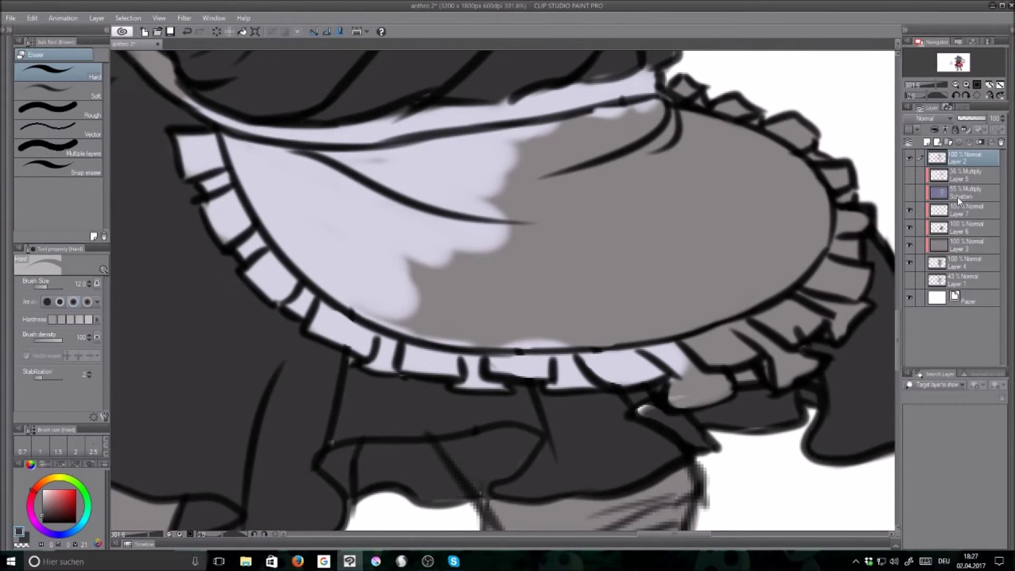
Try to erase the dark fill in the small fold beneath the frill on Layer 6
click(938, 248)
click(941, 226)
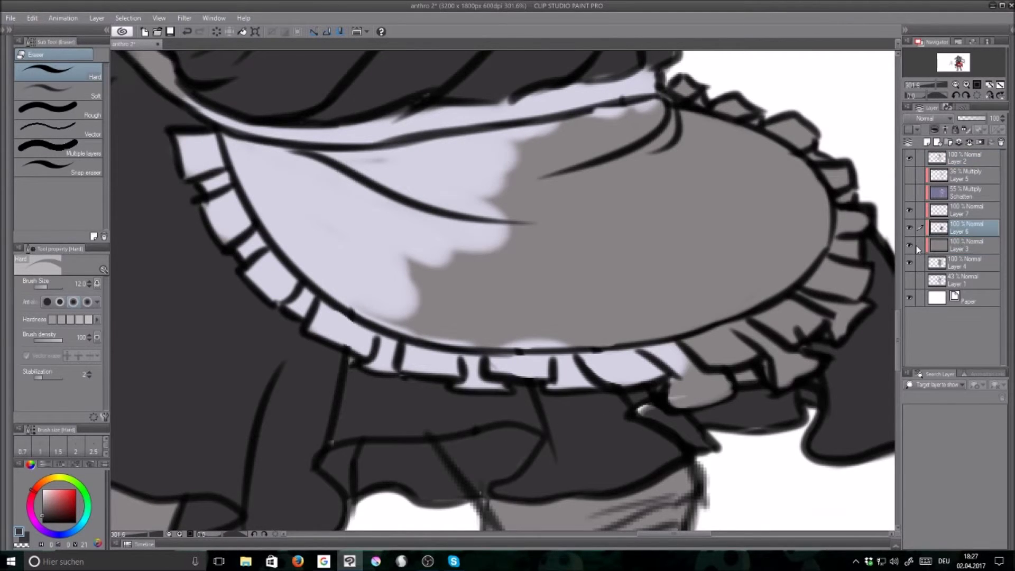
drag(656, 431, 649, 415)
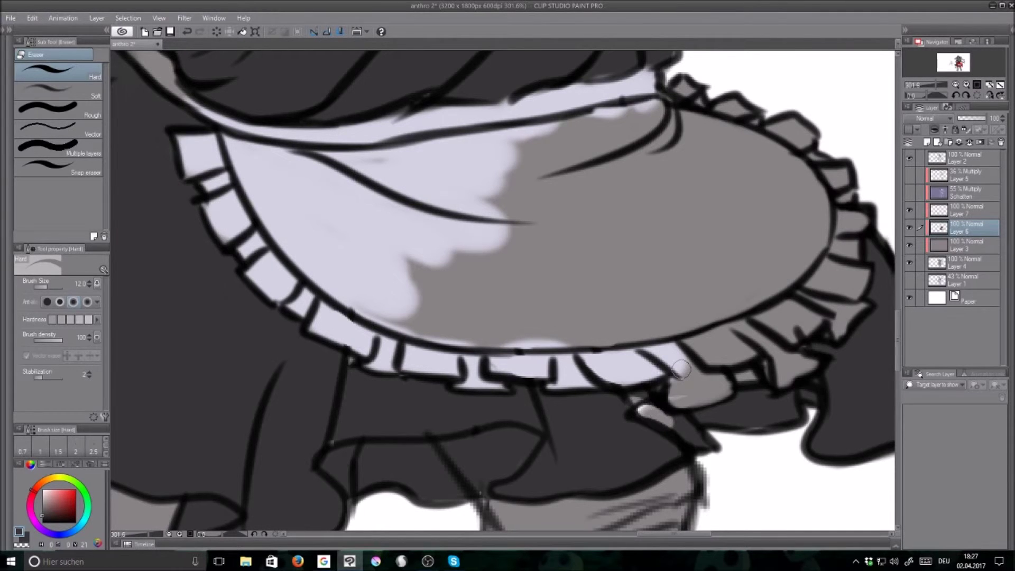
key(ctrl+z)
Paint the dark dress colour over the fold beneath the frill on Layer 6 with the Hard airbrush
key(b)
key(b)
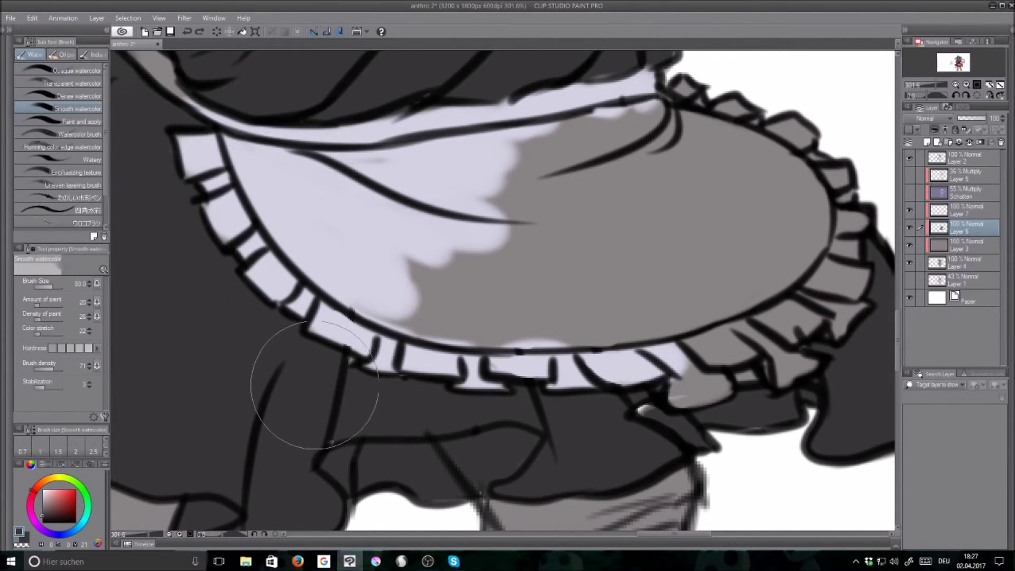
drag(637, 407, 690, 462)
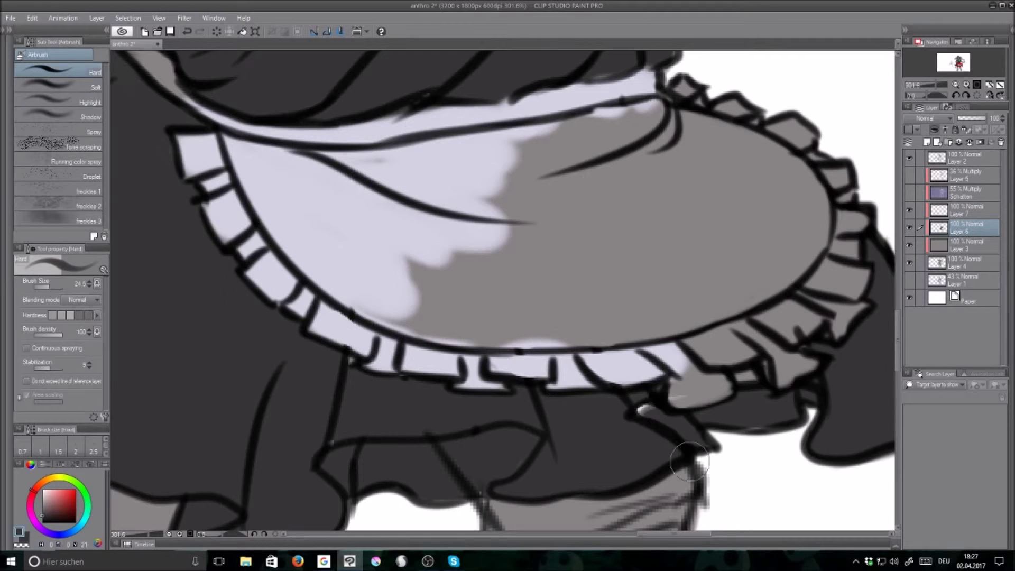
Sample the grey from Layer 3 and paint over the gaps below the frill and along the skirt hem on Layer 4
click(944, 246)
alt+click(612, 222)
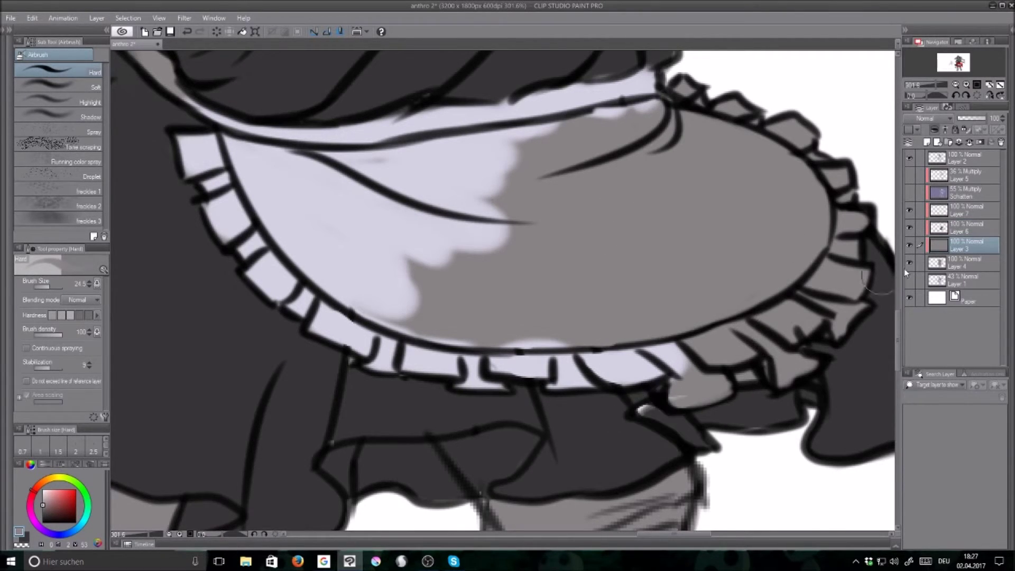
click(938, 265)
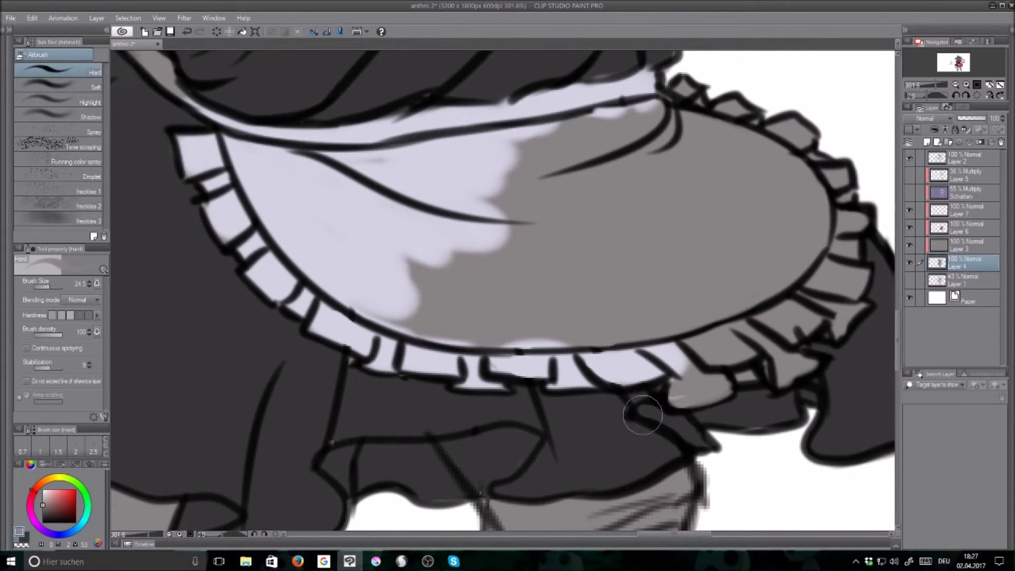
drag(668, 395, 745, 403)
mouse_move(399, 444)
mouse_down()
mouse_move(469, 476)
mouse_move(448, 479)
mouse_move(570, 445)
mouse_up()
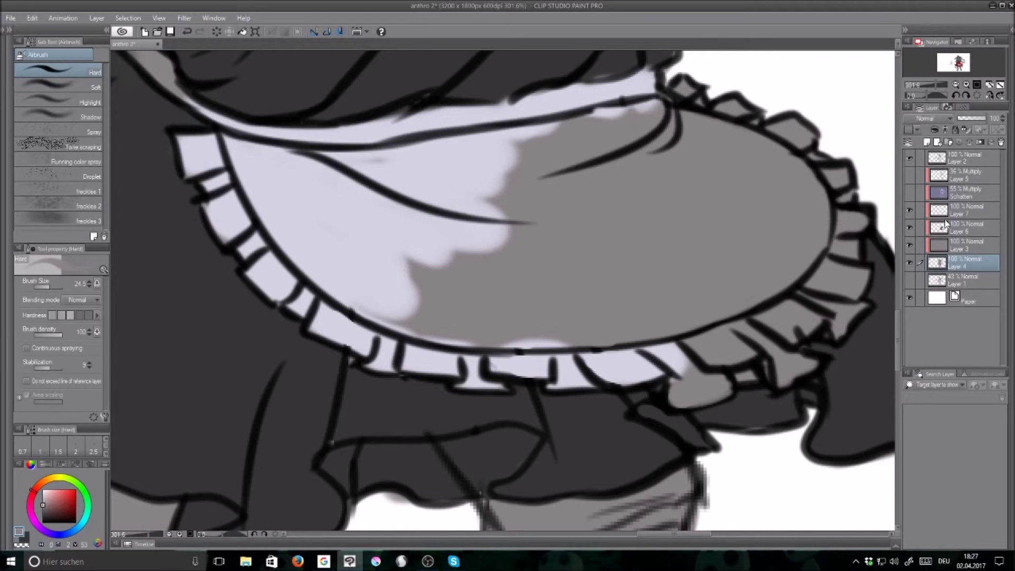
Sample the apron's lavender-white and paint the apron's remaining edge and the grey frill pleats on Layer 7
click(945, 231)
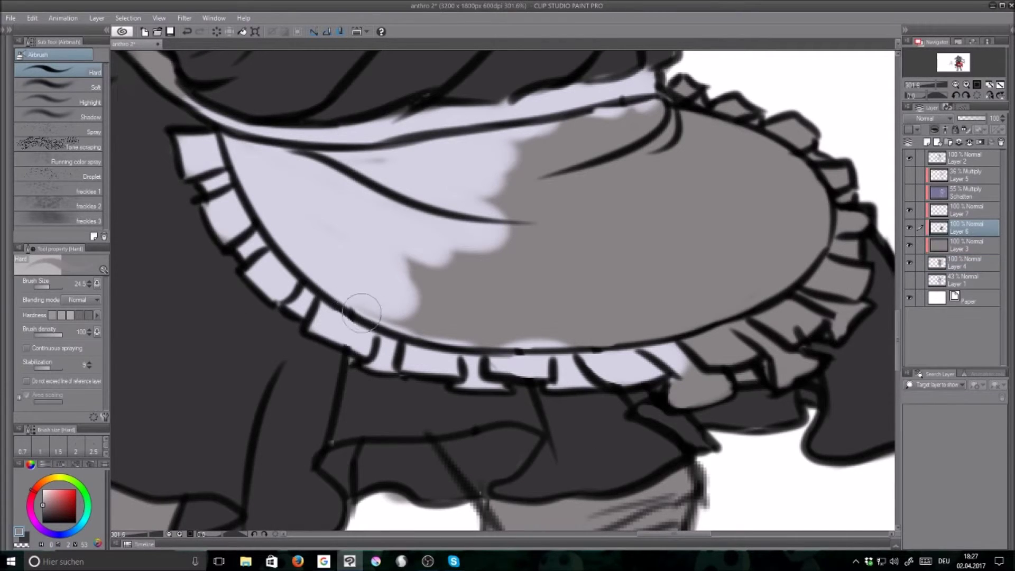
alt+click(340, 242)
click(949, 212)
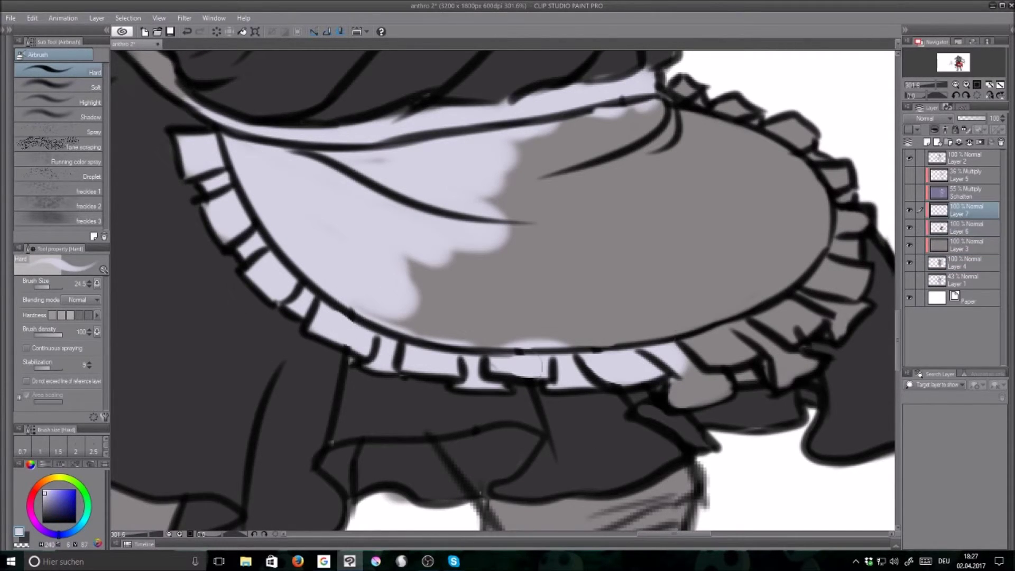
mouse_move(661, 130)
mouse_down()
mouse_move(681, 93)
mouse_move(686, 108)
mouse_move(726, 124)
mouse_move(696, 115)
mouse_move(722, 111)
mouse_move(794, 150)
mouse_move(790, 134)
mouse_move(793, 159)
mouse_move(833, 181)
mouse_move(840, 219)
mouse_move(853, 228)
mouse_move(826, 230)
mouse_move(851, 279)
mouse_move(834, 307)
mouse_move(849, 299)
mouse_move(797, 314)
mouse_move(817, 318)
mouse_move(749, 322)
mouse_move(784, 369)
mouse_move(804, 362)
mouse_up()
mouse_move(737, 380)
mouse_down()
mouse_move(724, 354)
mouse_move(752, 353)
mouse_move(746, 343)
mouse_move(704, 355)
mouse_move(684, 342)
mouse_move(676, 390)
mouse_move(690, 382)
mouse_move(670, 375)
mouse_move(657, 409)
mouse_up()
Touch up the dark dress colour beneath the frill on Layer 6 and trim the lavender-white overflow there on Layer 7
alt+click(555, 422)
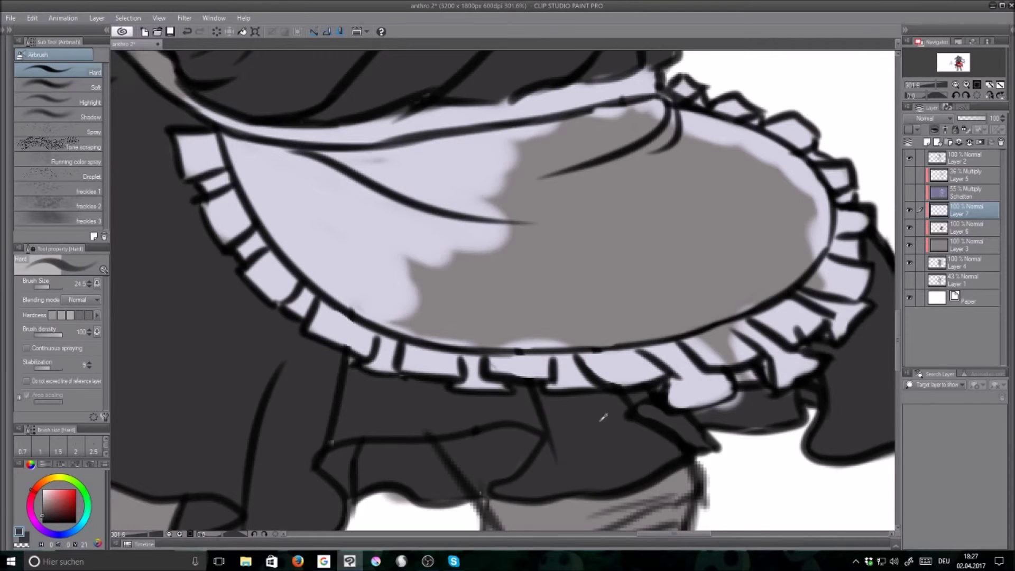
click(948, 235)
mouse_move(693, 428)
mouse_down()
mouse_move(724, 418)
mouse_move(750, 387)
mouse_up()
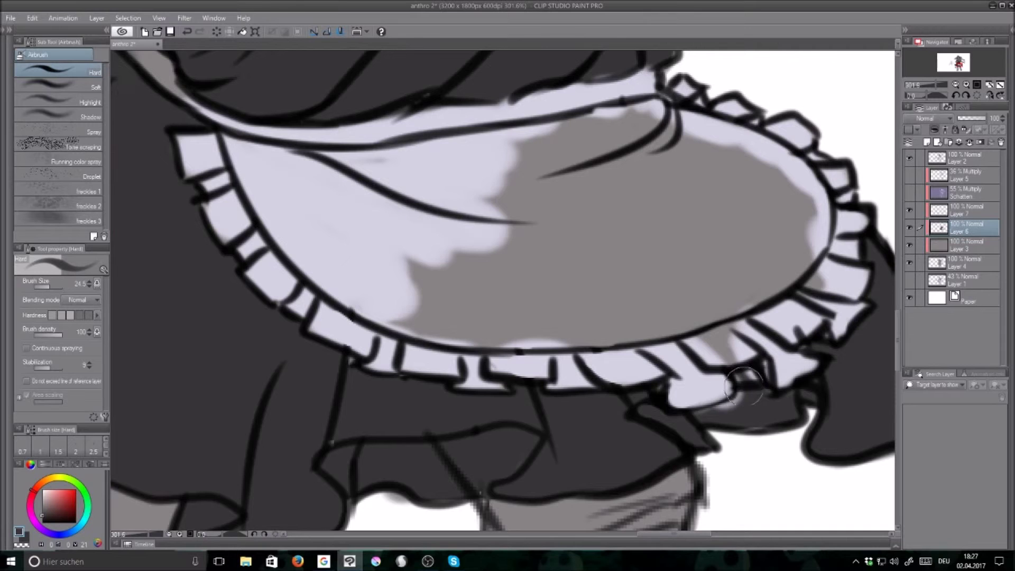
click(941, 212)
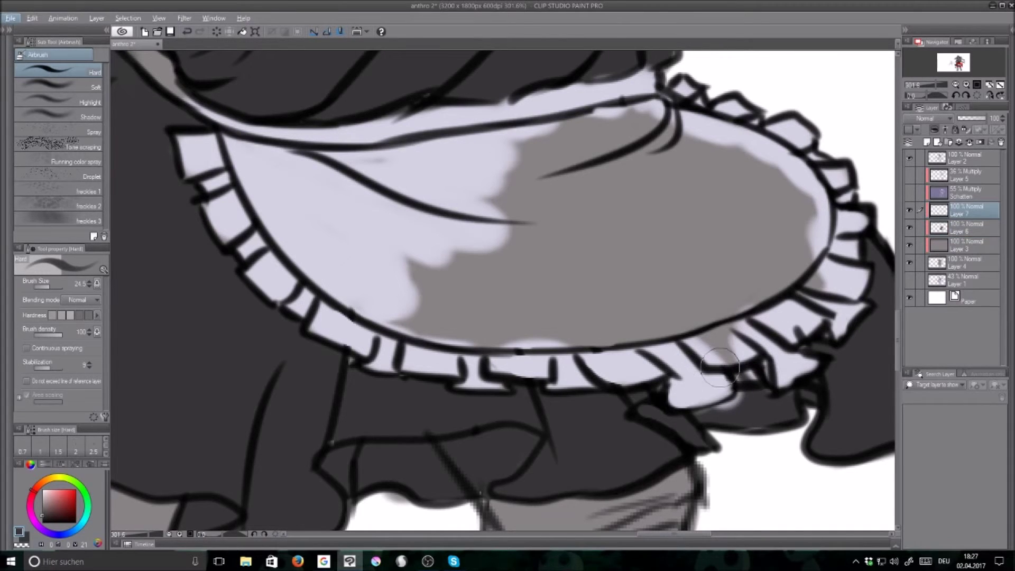
mouse_move(745, 384)
mouse_down()
mouse_move(754, 380)
mouse_move(701, 418)
mouse_move(695, 387)
mouse_up()
Fill the frill's last grey gap and the apron's interior with lavender-white on Layer 7, blending the seams with the Smooth watercolor brush
alt+click(695, 388)
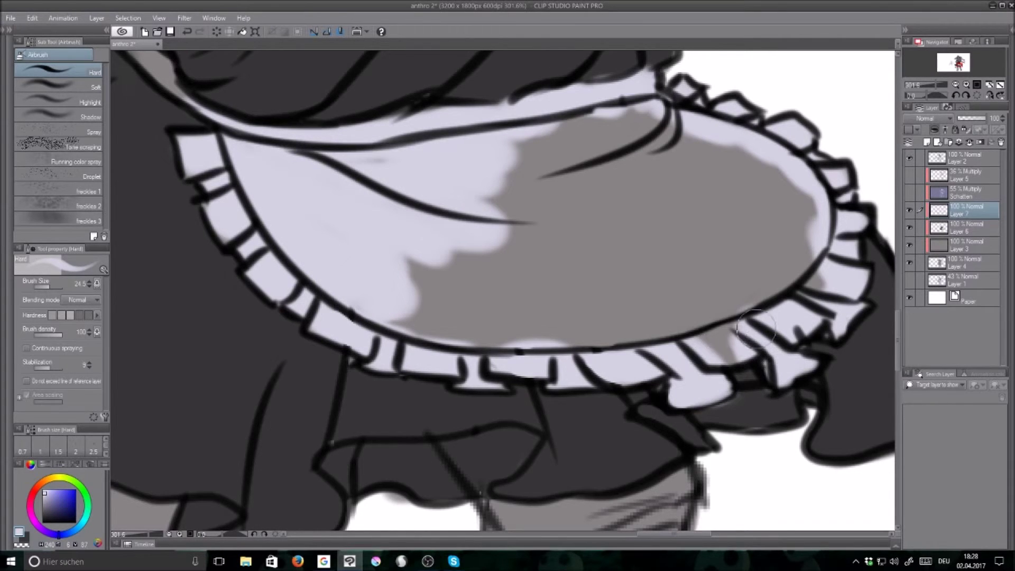
drag(761, 333, 701, 355)
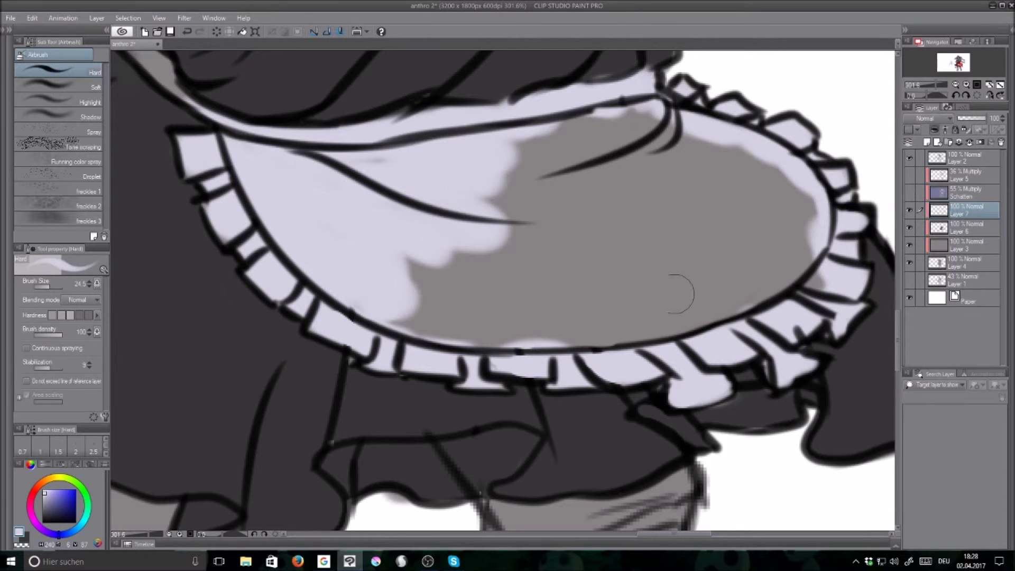
key(g)
click(616, 272)
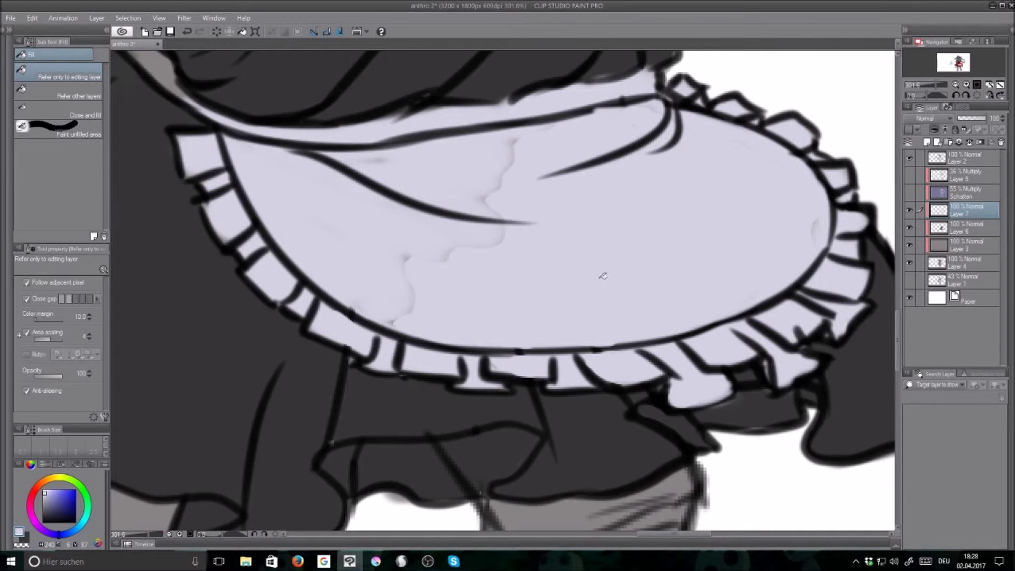
key(b)
mouse_move(600, 267)
mouse_down()
mouse_move(443, 283)
mouse_move(331, 231)
mouse_move(494, 193)
mouse_move(613, 200)
mouse_move(566, 243)
mouse_move(714, 201)
mouse_move(763, 223)
mouse_move(619, 151)
mouse_move(770, 237)
mouse_up()
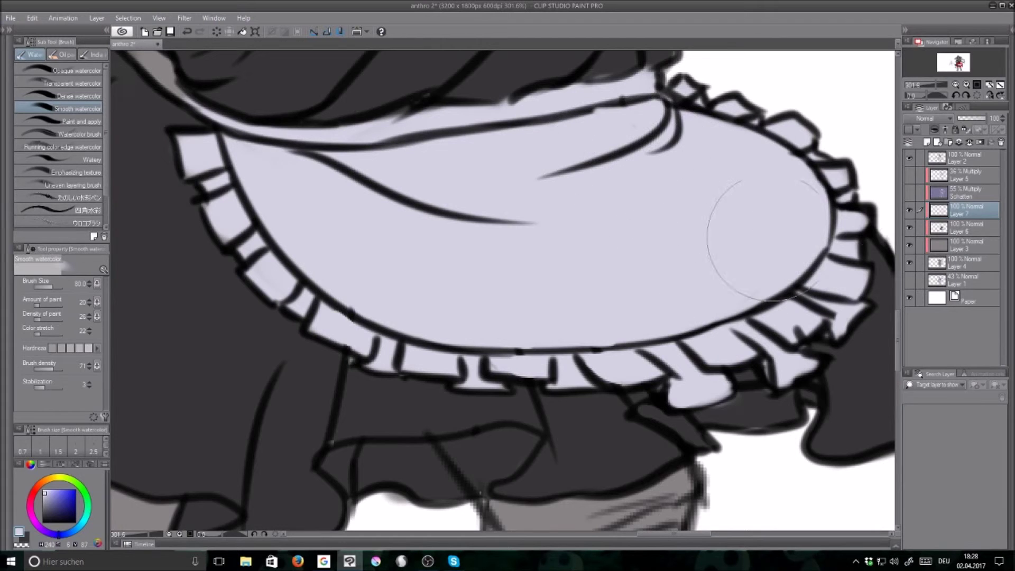
Paint the grey stretch of the apron's waistband near the hip lavender-white with the Hard airbrush on Layer 7
mouse_move(931, 83)
mouse_down()
mouse_move(920, 84)
mouse_move(928, 84)
mouse_up()
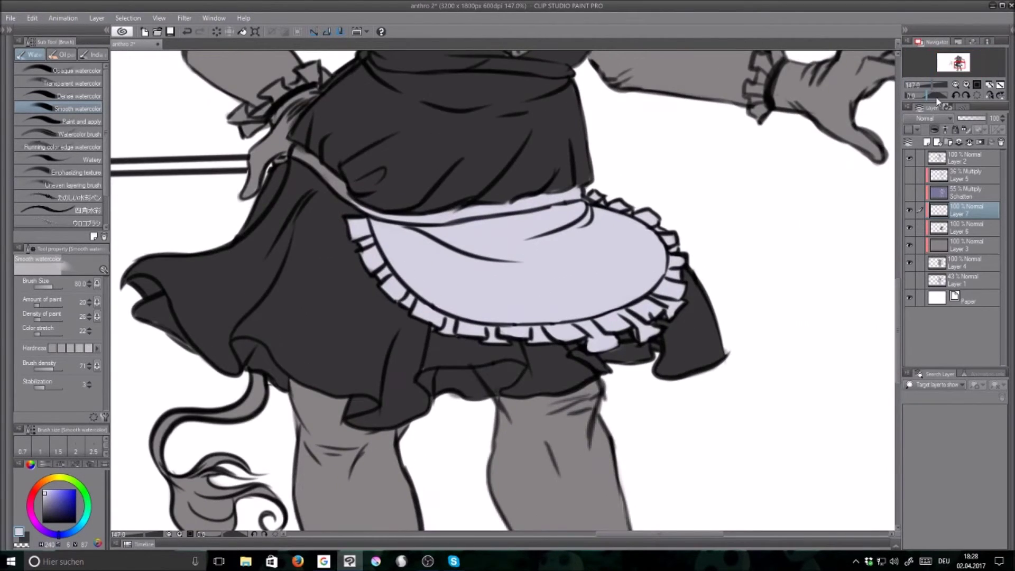
key(b)
drag(296, 150, 374, 209)
key(c)
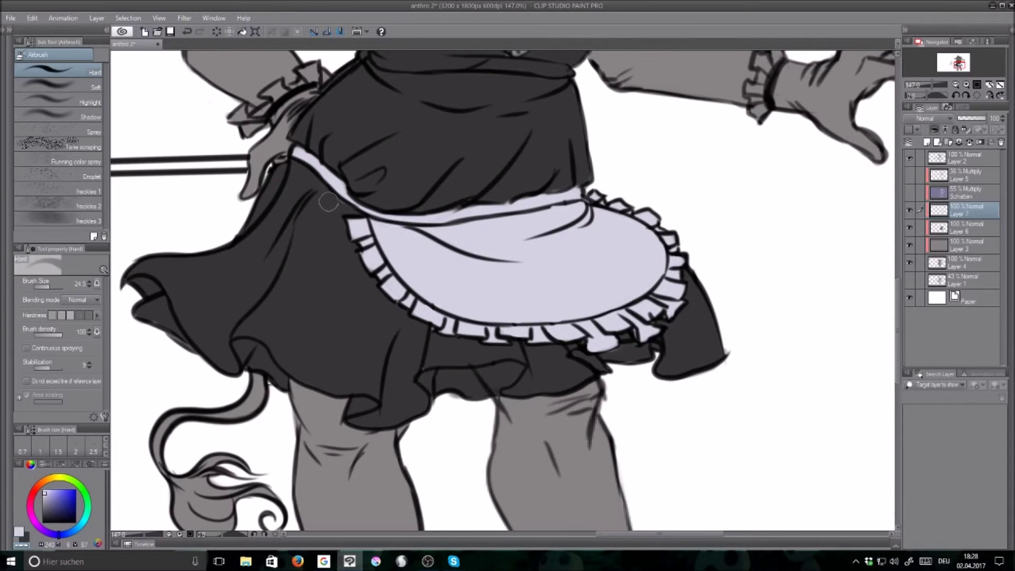
Paint the glove and ruffled cuff of the hand resting on the hip lavender-white on Layer 7, cleaning up the cuff's edges
alt+click(343, 186)
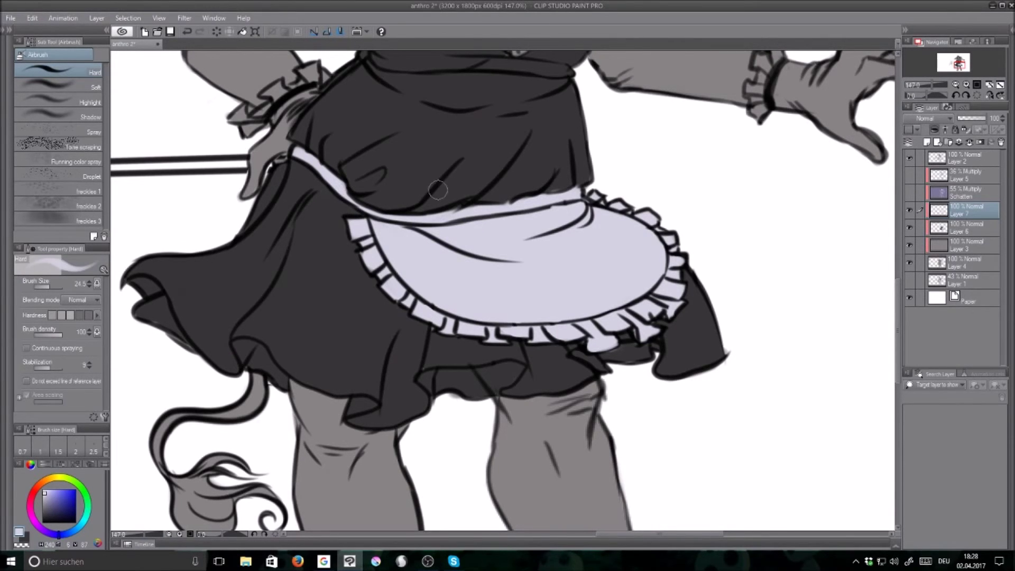
mouse_move(260, 133)
mouse_down()
mouse_move(231, 202)
mouse_move(258, 174)
mouse_move(242, 196)
mouse_up()
drag(270, 138, 314, 89)
mouse_move(249, 113)
mouse_down()
mouse_move(241, 122)
mouse_move(307, 84)
mouse_move(302, 74)
mouse_move(320, 77)
mouse_up()
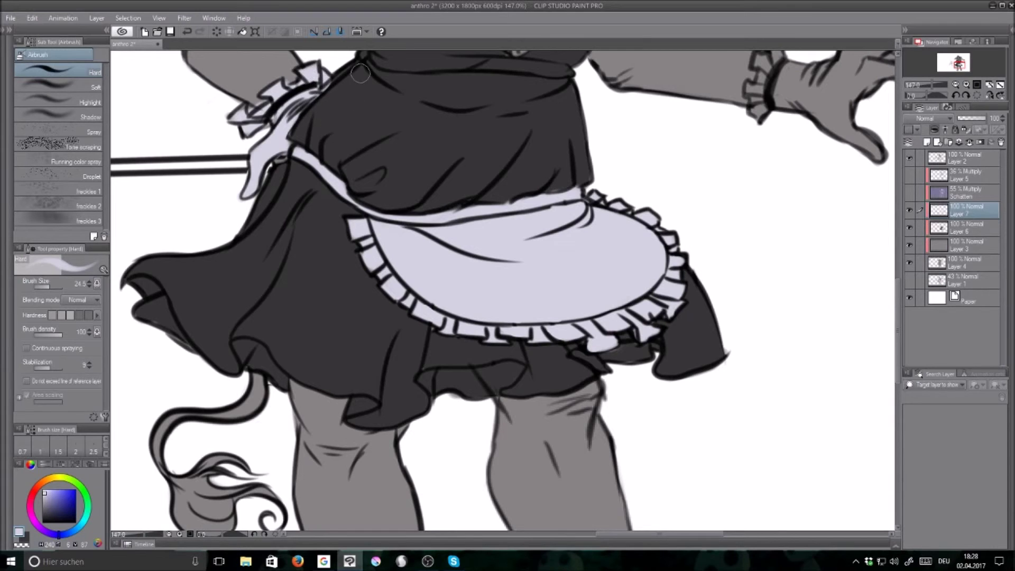
key(c)
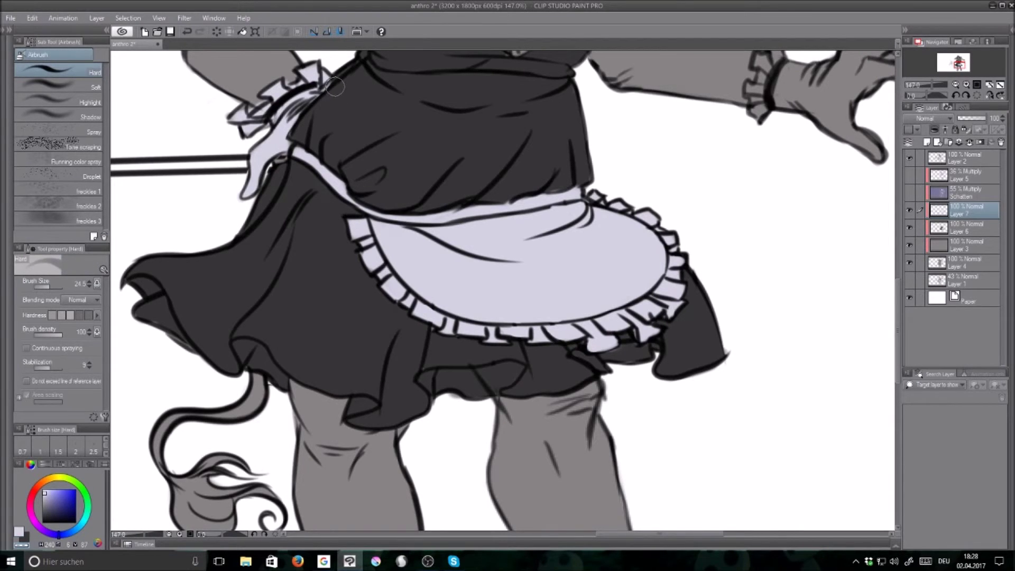
mouse_move(260, 138)
mouse_down()
mouse_move(232, 132)
mouse_move(262, 128)
mouse_up()
click(944, 267)
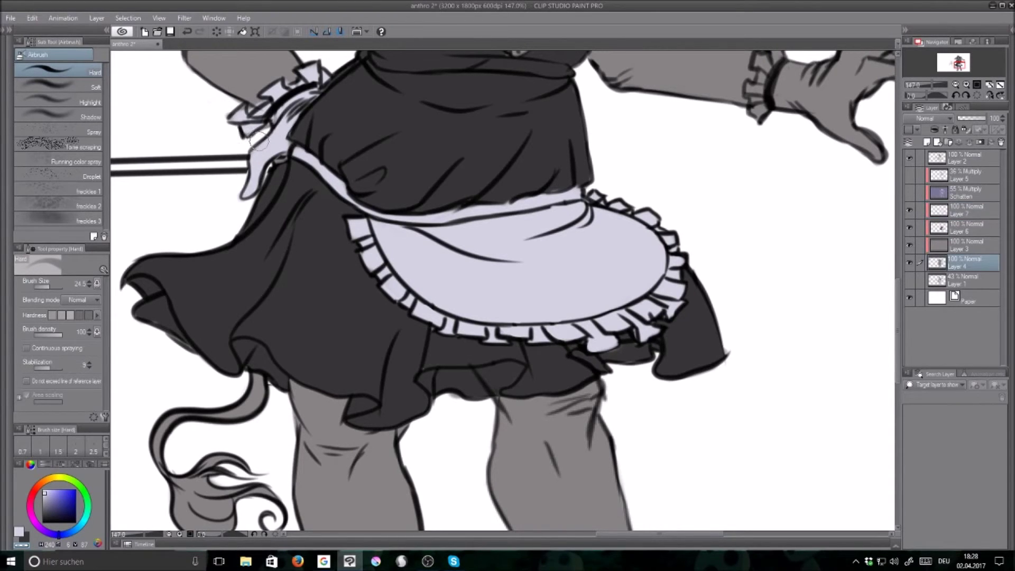
alt+click(500, 232)
click(936, 206)
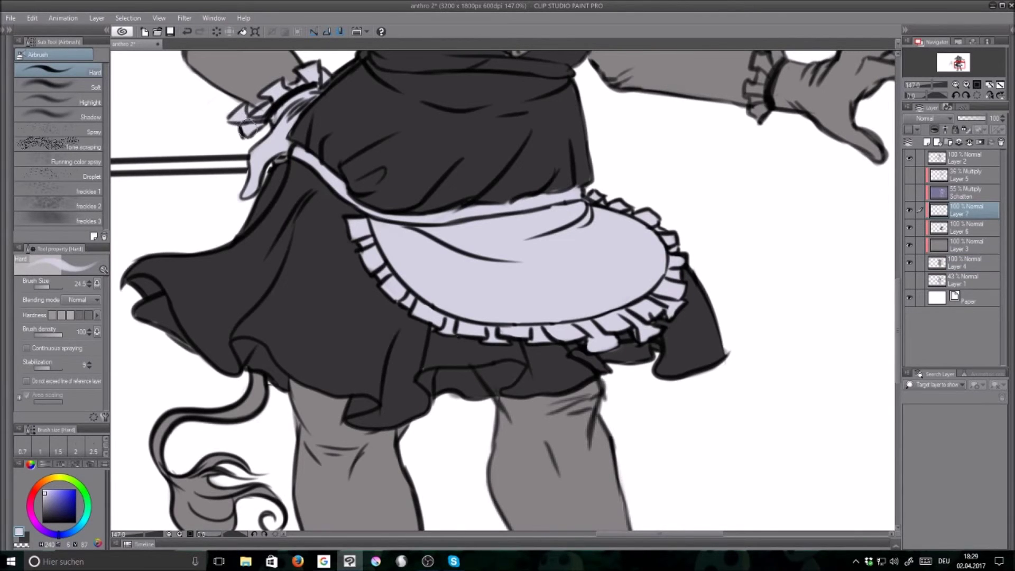
drag(280, 108, 336, 91)
Paint the outstretched hand's ruffled cuff and glove, including the fingers, lavender-white on Layer 7
drag(899, 299, 893, 267)
mouse_move(762, 227)
mouse_down()
mouse_move(771, 208)
mouse_move(775, 228)
mouse_move(758, 225)
mouse_move(753, 267)
mouse_move(793, 264)
mouse_move(809, 248)
mouse_move(798, 227)
mouse_move(811, 268)
mouse_move(840, 290)
mouse_move(835, 264)
mouse_move(859, 302)
mouse_up()
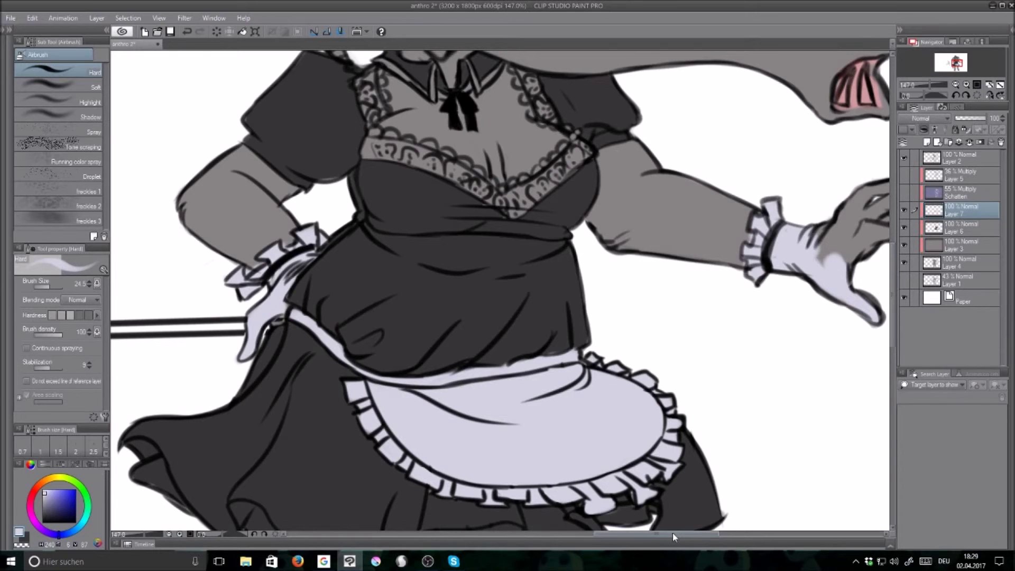
drag(673, 537, 709, 538)
mouse_move(587, 233)
mouse_down()
mouse_move(613, 254)
mouse_move(632, 217)
mouse_move(669, 211)
mouse_move(620, 270)
mouse_move(677, 235)
mouse_move(682, 206)
mouse_move(628, 162)
mouse_up()
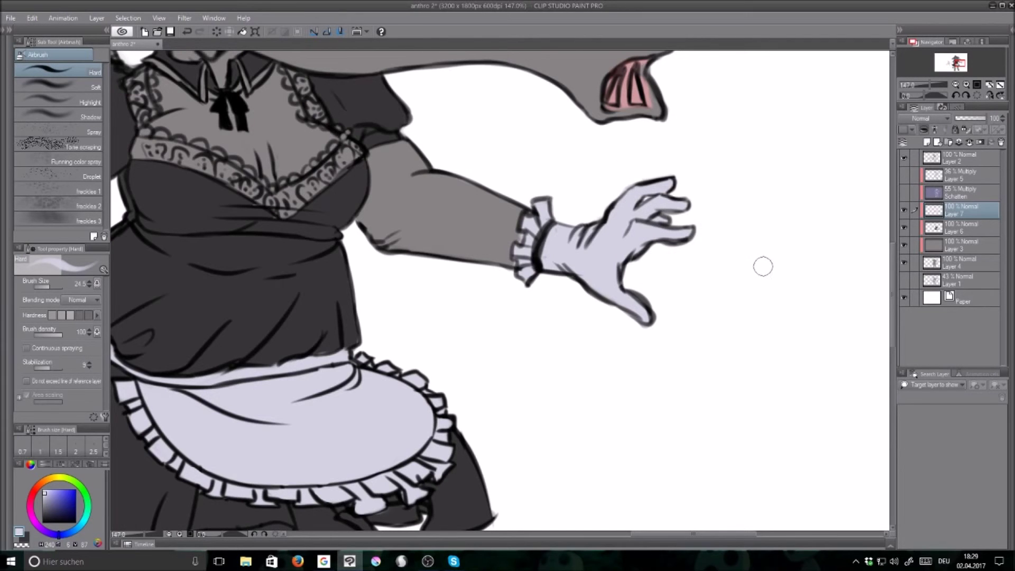
Paint the lace trim across the dress's V-shaped neckline lavender-white on Layer 7, flipping the canvas to reach the second half
drag(661, 538, 611, 537)
mouse_move(457, 132)
mouse_down()
mouse_move(509, 160)
mouse_move(448, 151)
mouse_move(564, 190)
mouse_up()
mouse_move(460, 152)
mouse_down()
mouse_move(529, 166)
mouse_move(545, 183)
mouse_move(516, 172)
mouse_move(547, 177)
mouse_move(582, 213)
mouse_up()
mouse_move(476, 135)
mouse_down()
mouse_move(468, 139)
mouse_move(510, 149)
mouse_move(575, 189)
mouse_move(580, 206)
mouse_move(601, 210)
mouse_up()
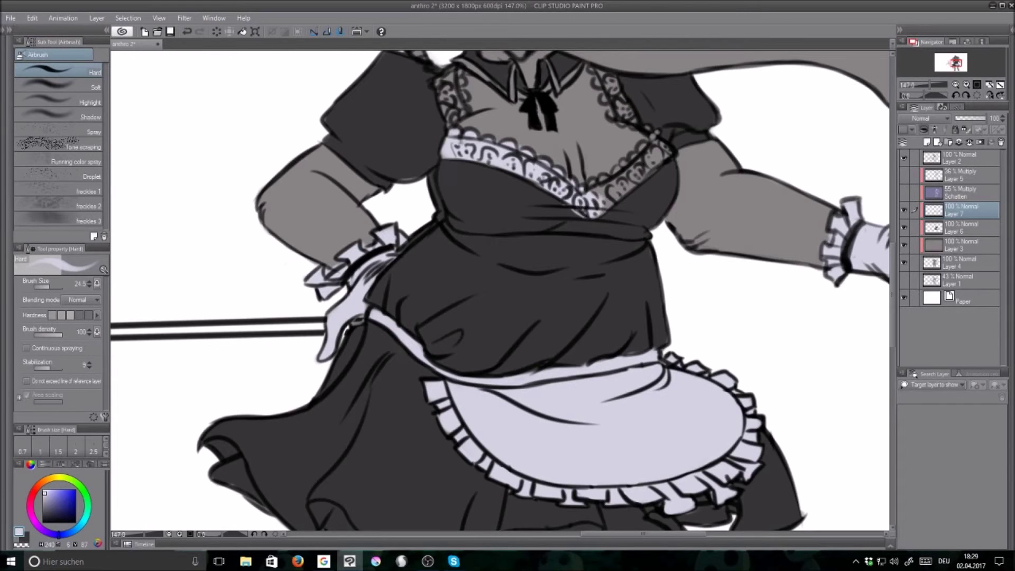
click(989, 95)
mouse_move(339, 152)
mouse_down()
mouse_move(407, 191)
mouse_move(358, 170)
mouse_move(377, 187)
mouse_move(342, 154)
mouse_move(410, 204)
mouse_up()
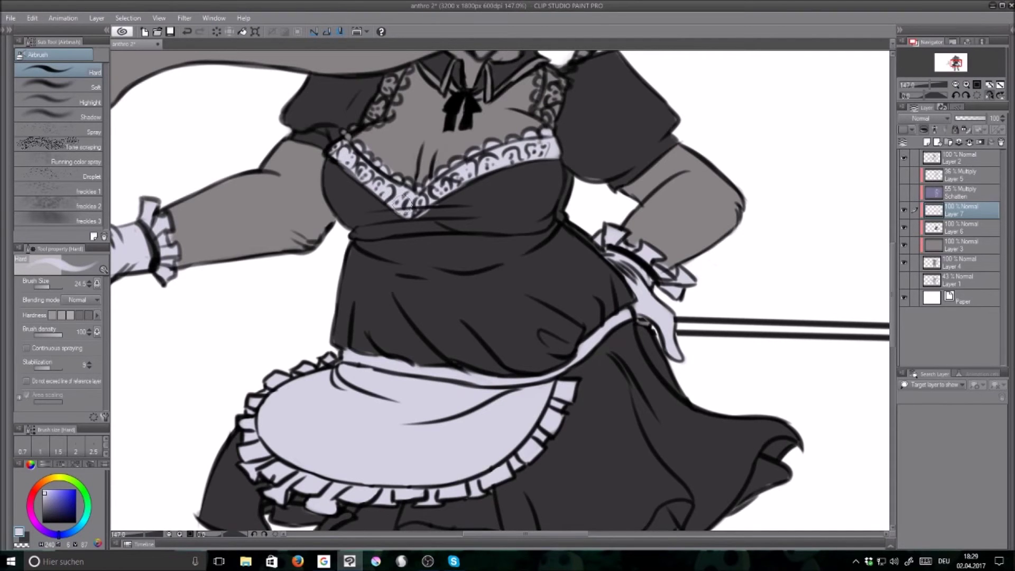
Paint the vertical lace strips on both sides of the neckline lavender-white, flipping the canvas back between them
scroll(852, 218, up, 3)
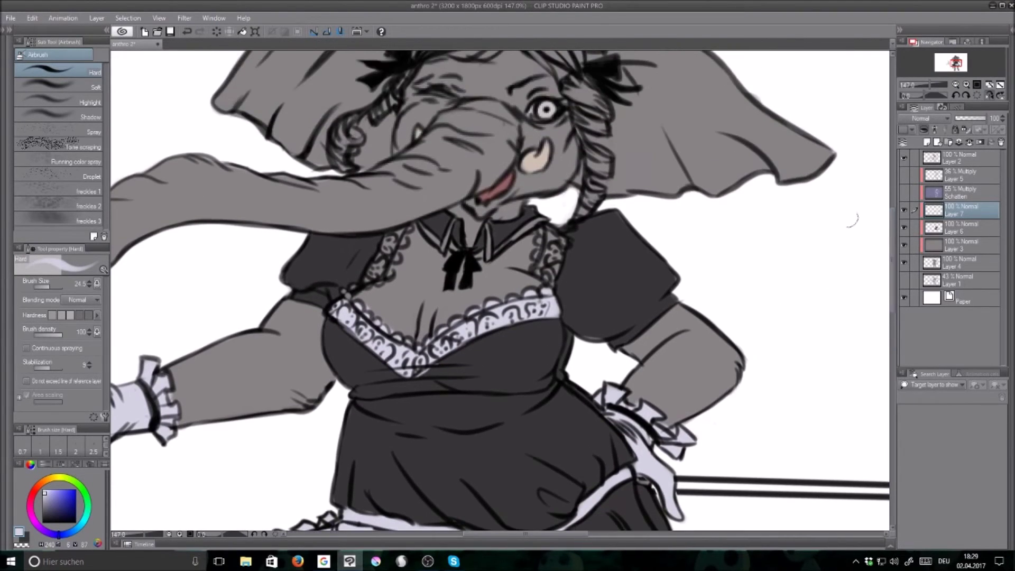
mouse_move(544, 264)
mouse_down()
mouse_move(544, 233)
mouse_move(556, 243)
mouse_move(550, 279)
mouse_move(551, 257)
mouse_up()
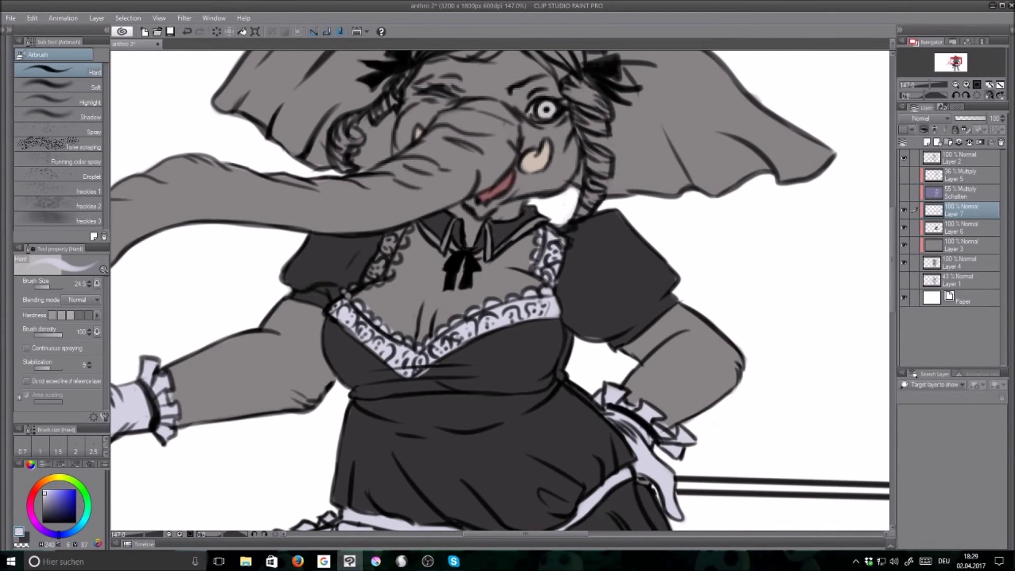
click(978, 95)
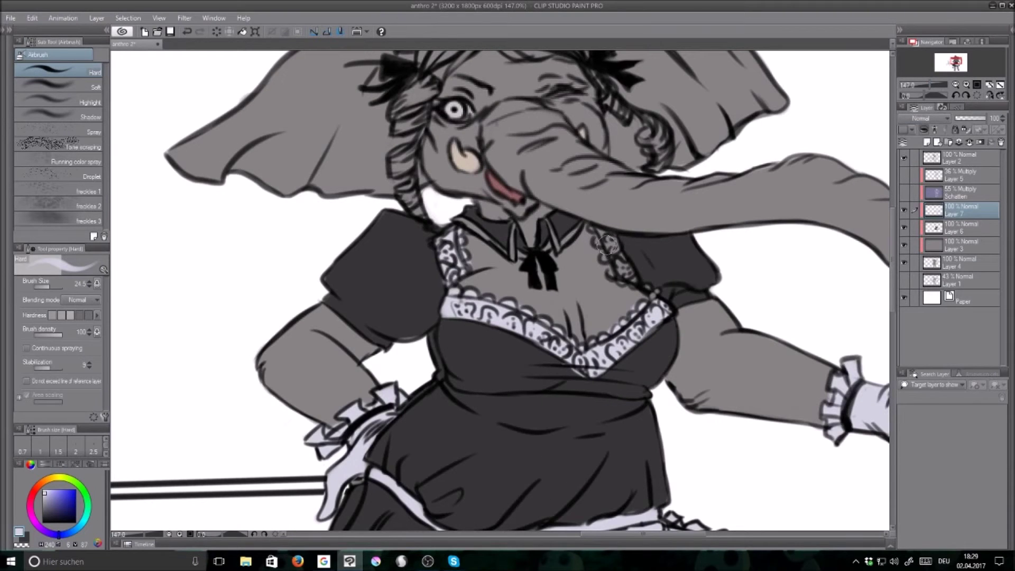
mouse_move(601, 239)
mouse_down()
mouse_move(622, 264)
mouse_move(611, 237)
mouse_move(611, 257)
mouse_move(601, 256)
mouse_move(635, 285)
mouse_move(619, 254)
mouse_up()
Reduce the Hard airbrush to size 12 and paint the trim along both collar points lavender-white on Layer 7
drag(456, 222, 517, 262)
drag(452, 217, 490, 242)
key([)
key(bracketleft)
key(bracketleft)
key(bracketleft)
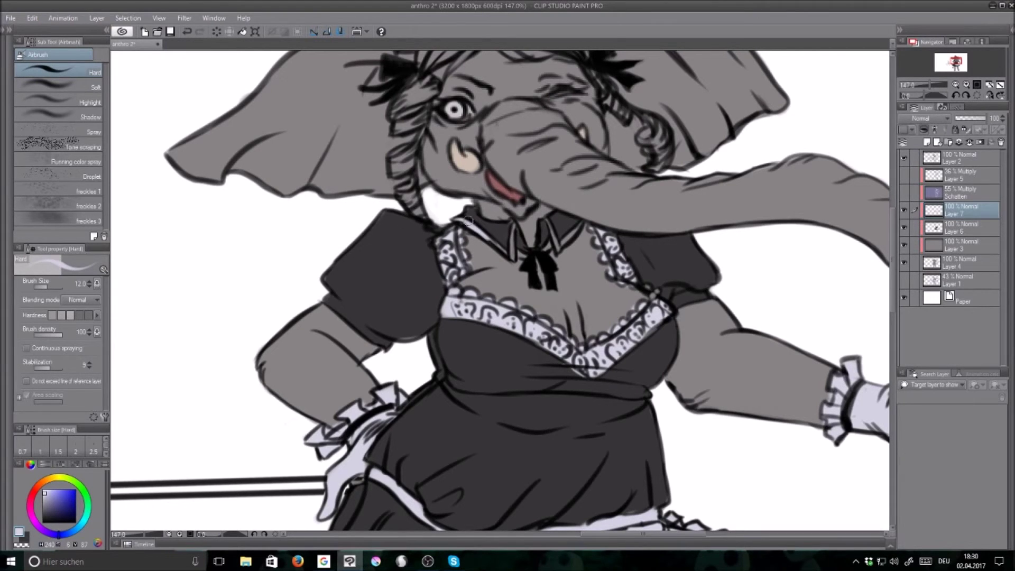
drag(512, 227, 512, 260)
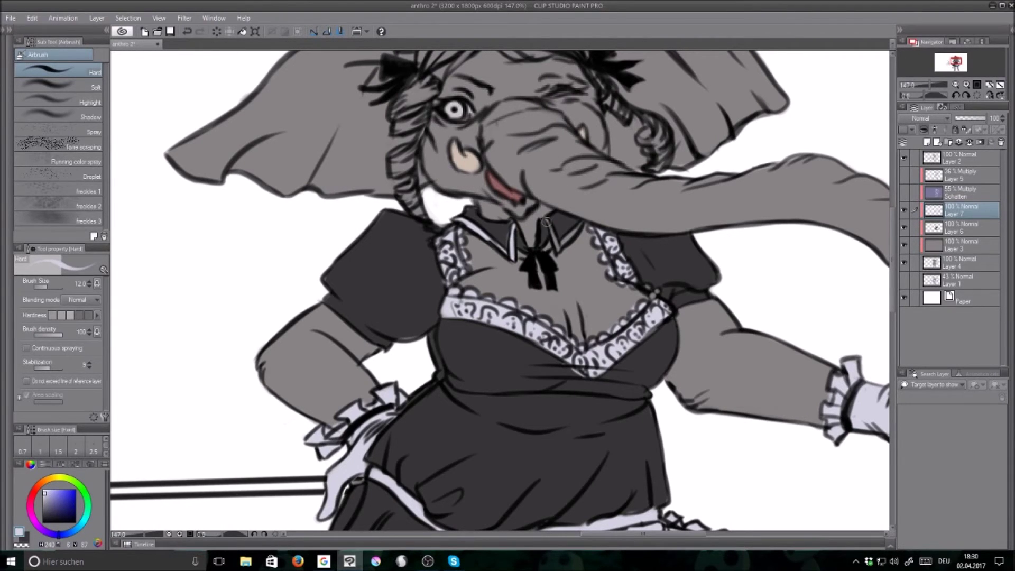
drag(549, 255, 581, 222)
alt+click(570, 245)
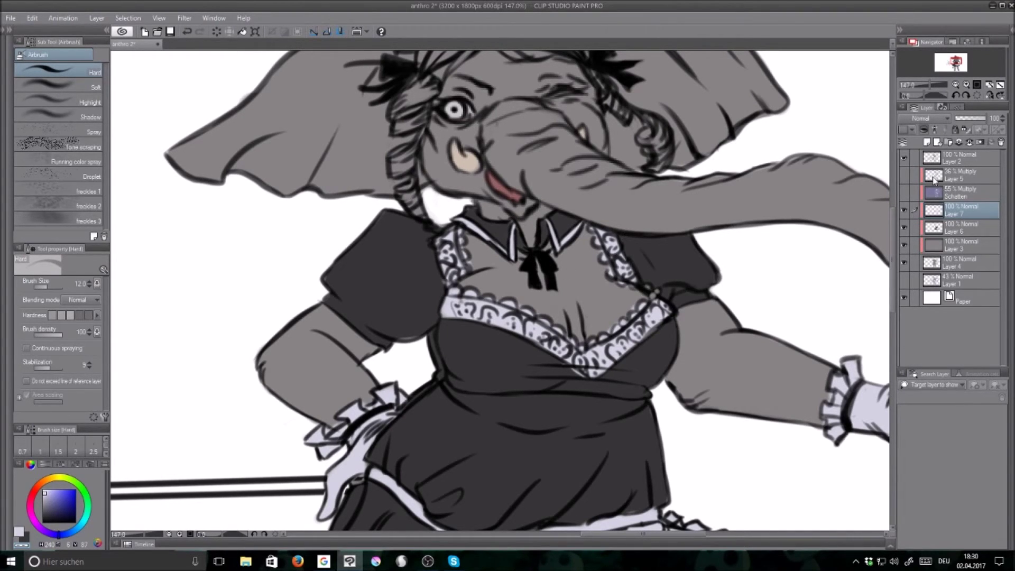
Set the drawing colour to black and retouch the line art around the collar and bow on Layer 2
click(936, 158)
key(c)
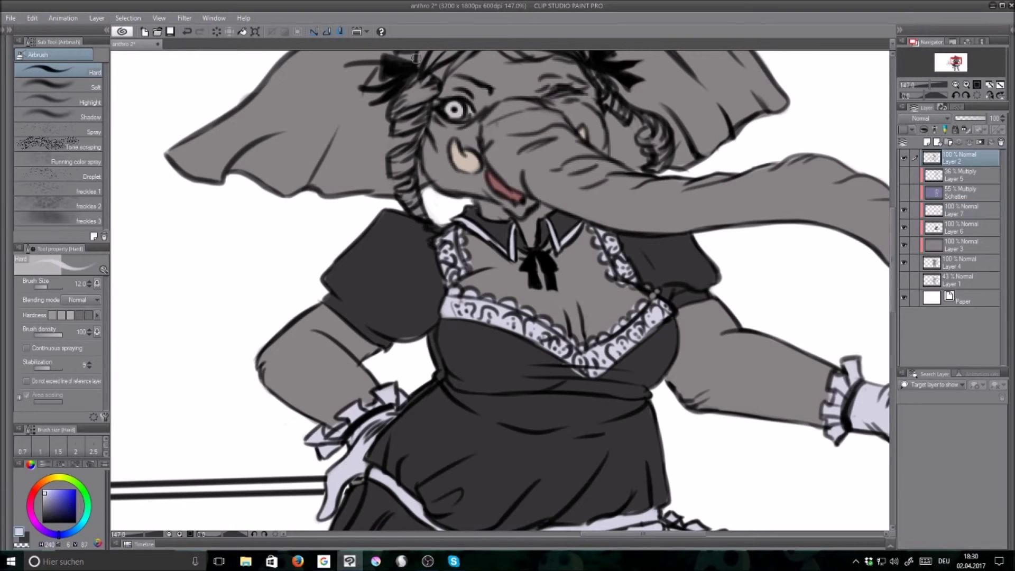
drag(55, 509, 0, 545)
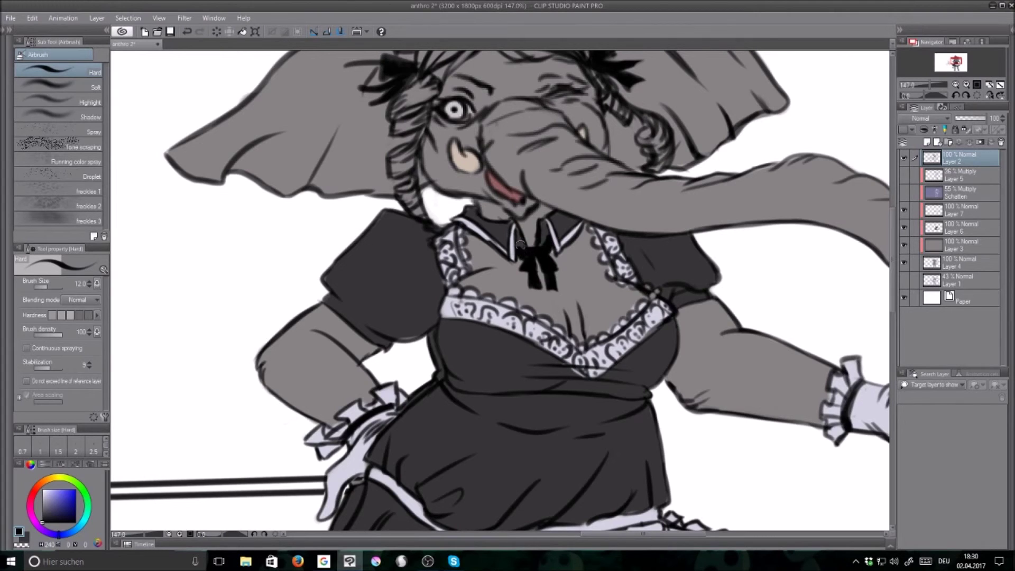
key(x)
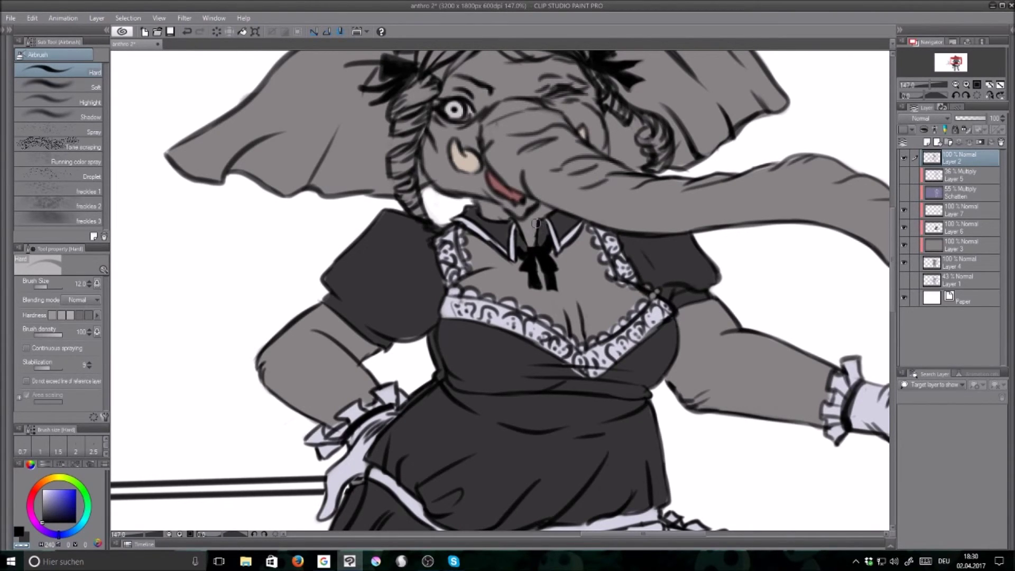
Sample the skin grey and make Layer 4 active, briefly hiding Layer 3 to check the base colour at the neck
click(937, 249)
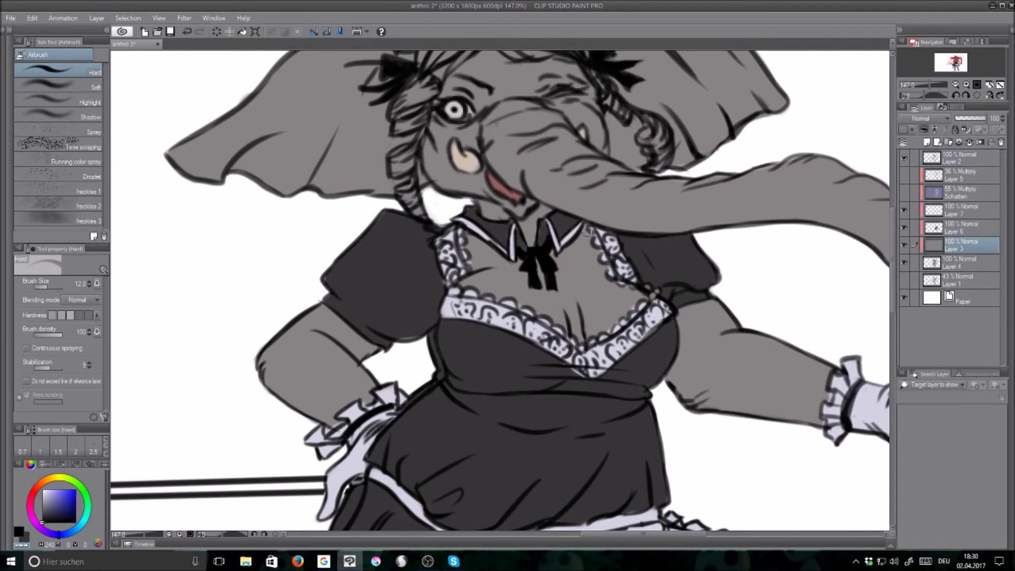
click(904, 245)
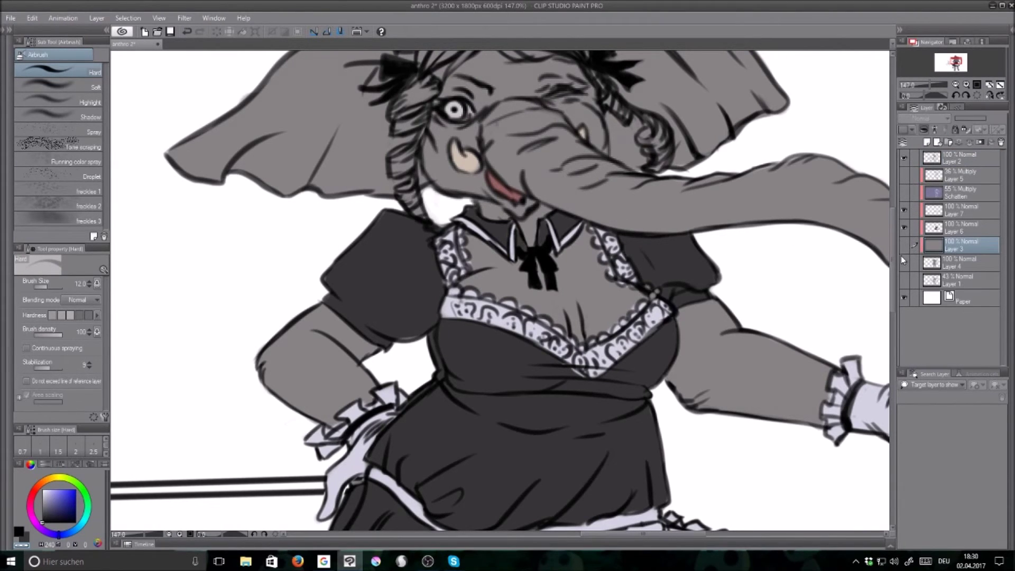
alt+click(604, 199)
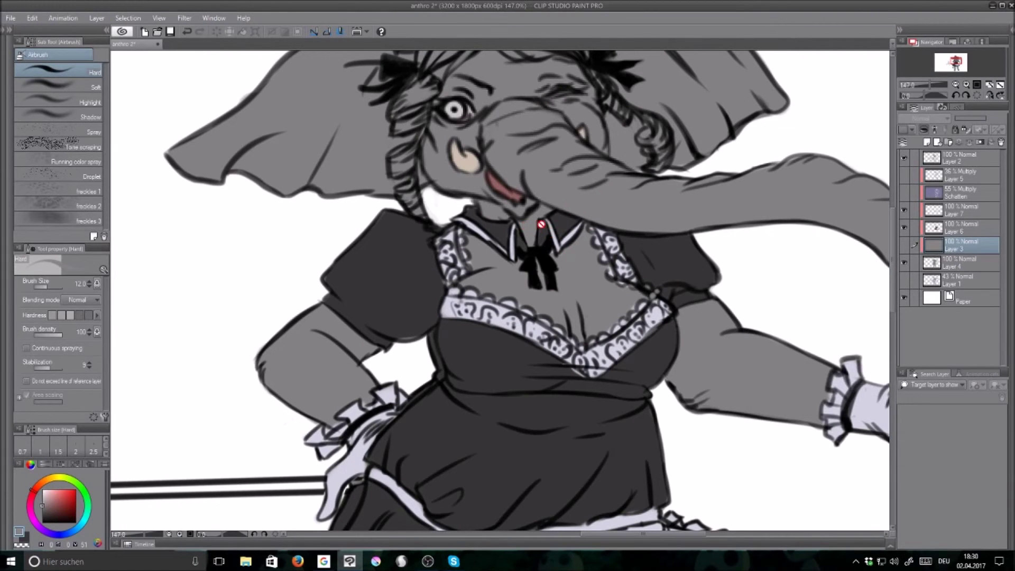
key(b)
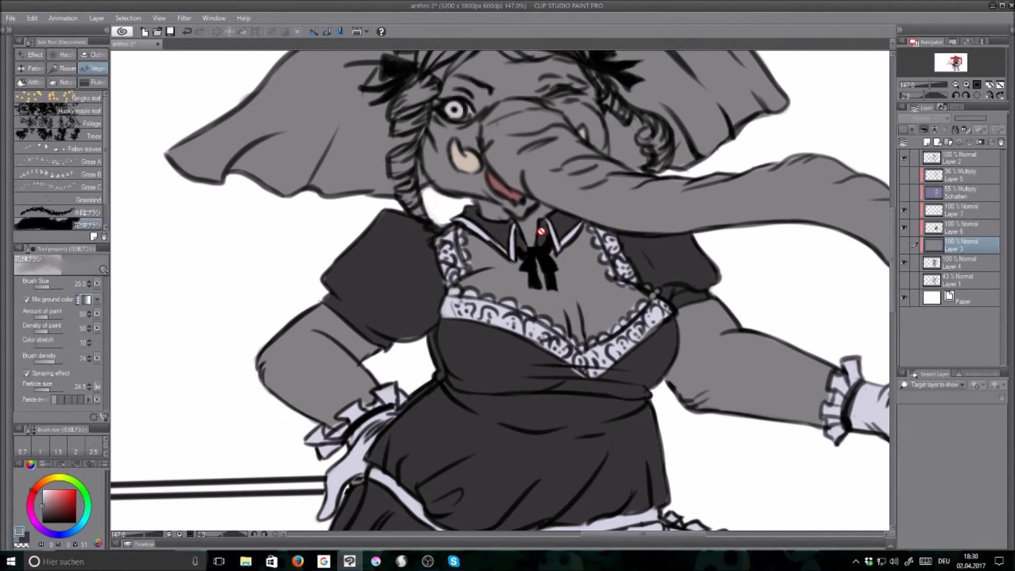
click(931, 271)
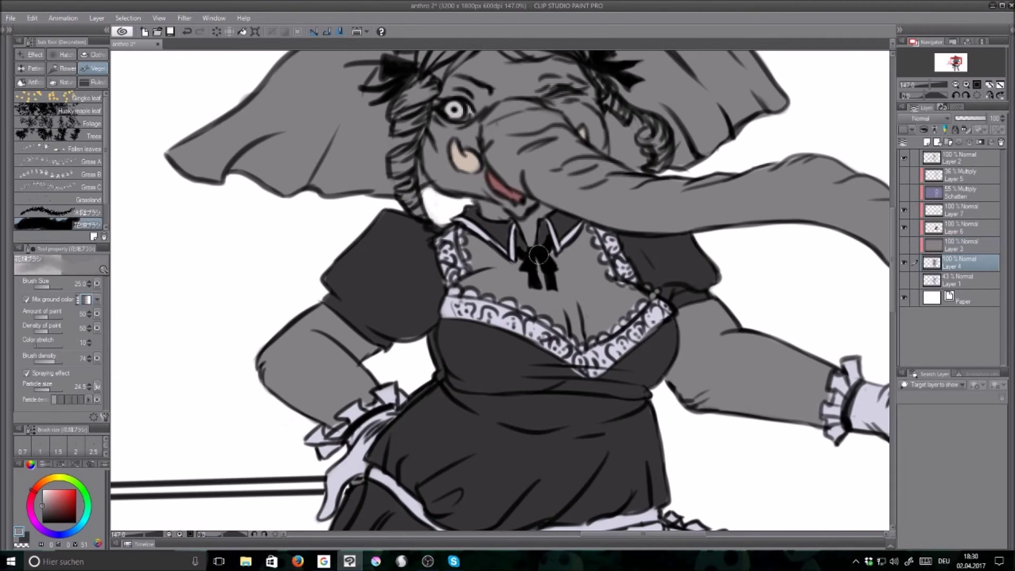
click(905, 246)
drag(930, 87, 911, 78)
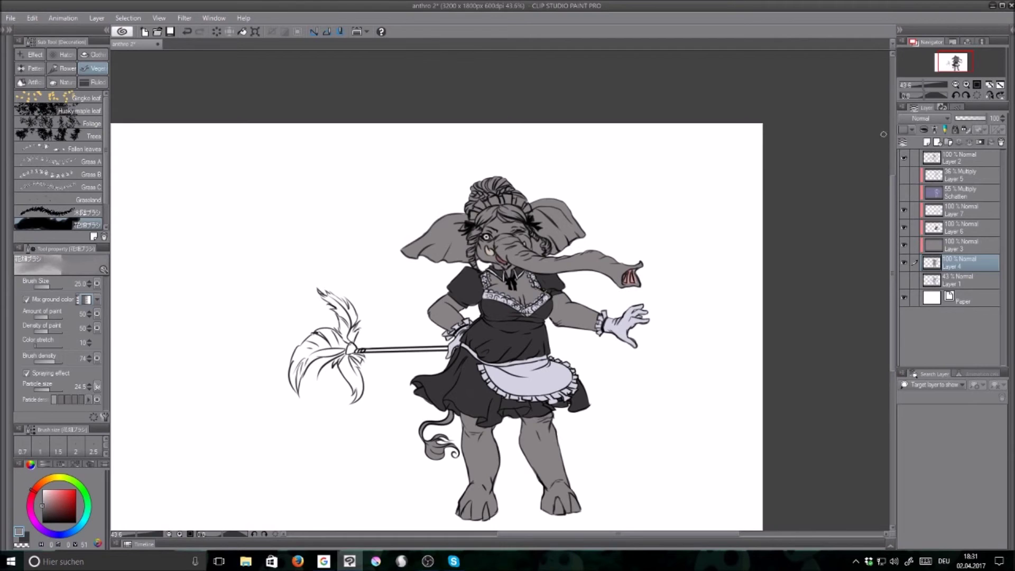
Make the Schatten and Layer 5 shading layers visible and check the whole figure
drag(923, 85, 919, 86)
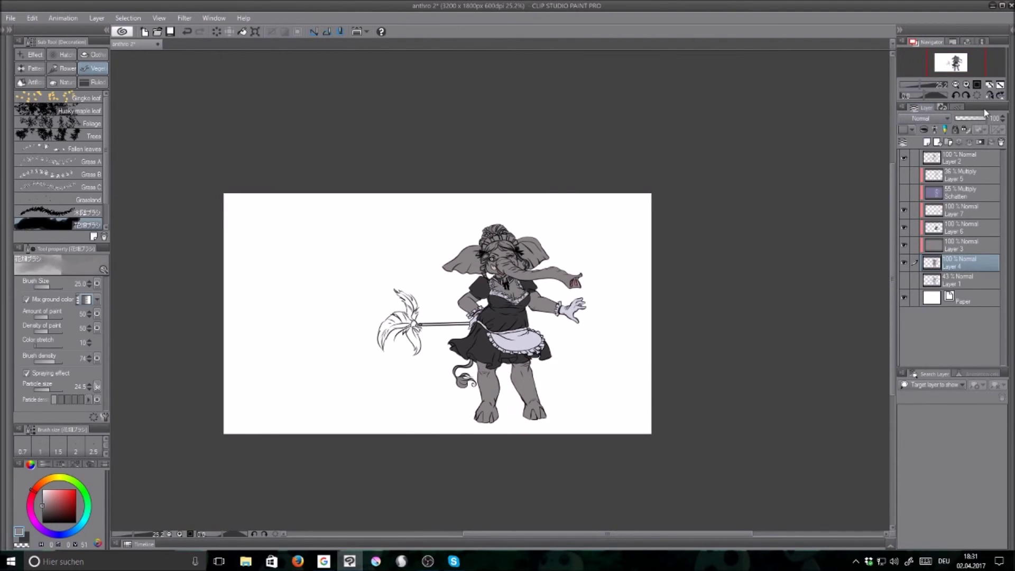
click(906, 193)
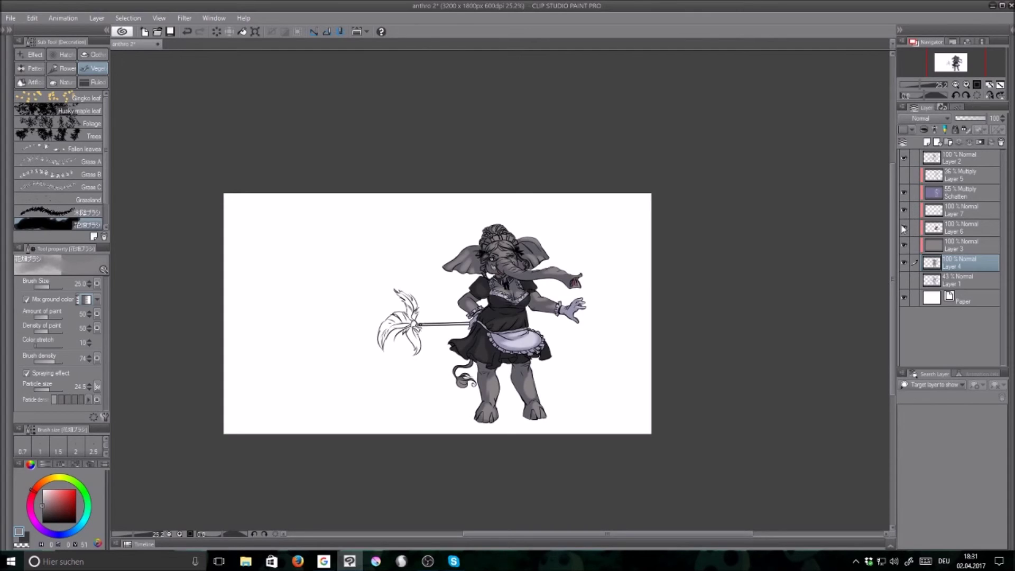
click(903, 175)
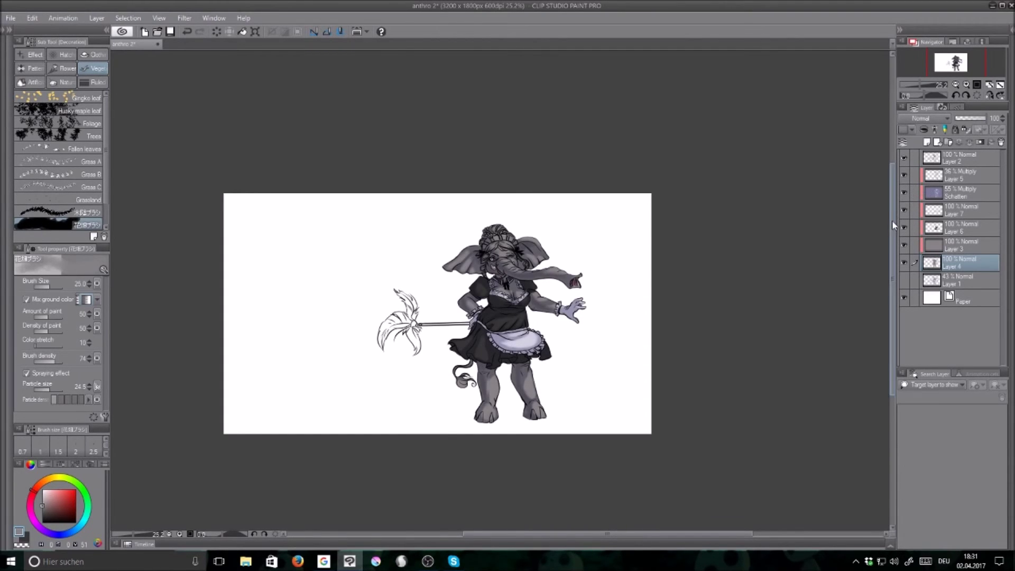
scroll(892, 220, down, 3)
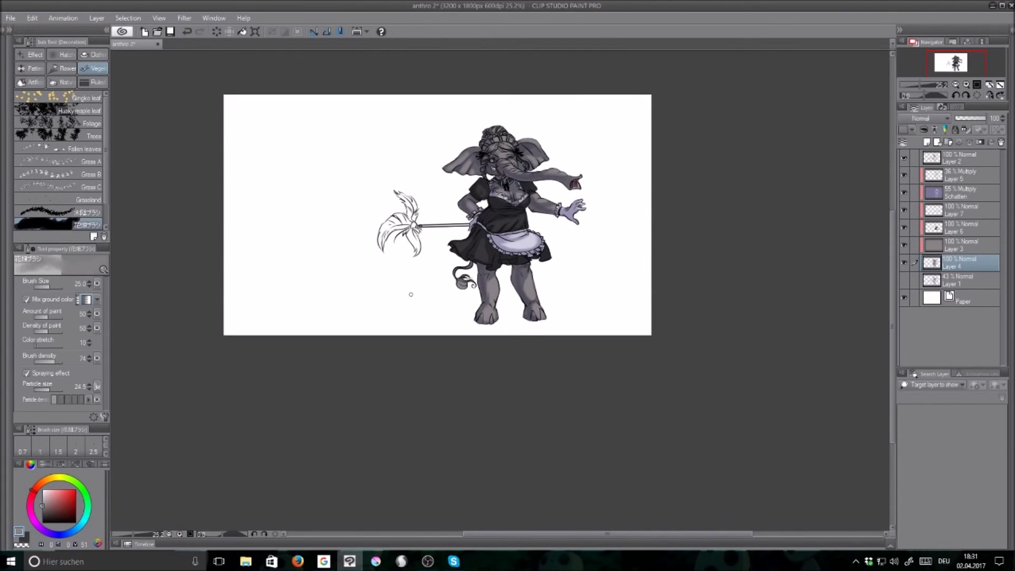
Set the Schatten layer to Normal at 100% opacity and sample its purple shadow colour from the figure
key(b)
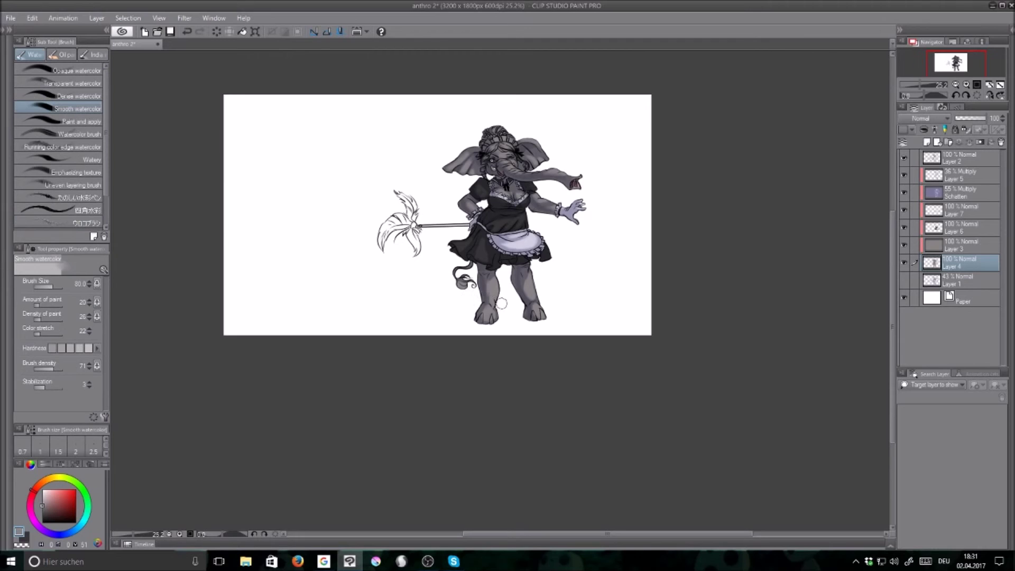
click(925, 194)
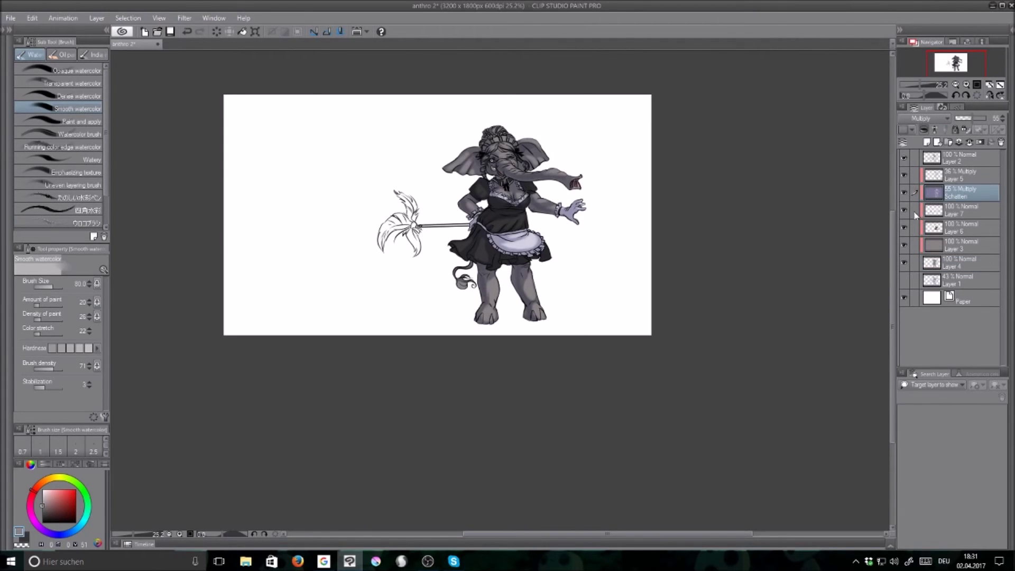
drag(968, 118, 988, 118)
click(922, 118)
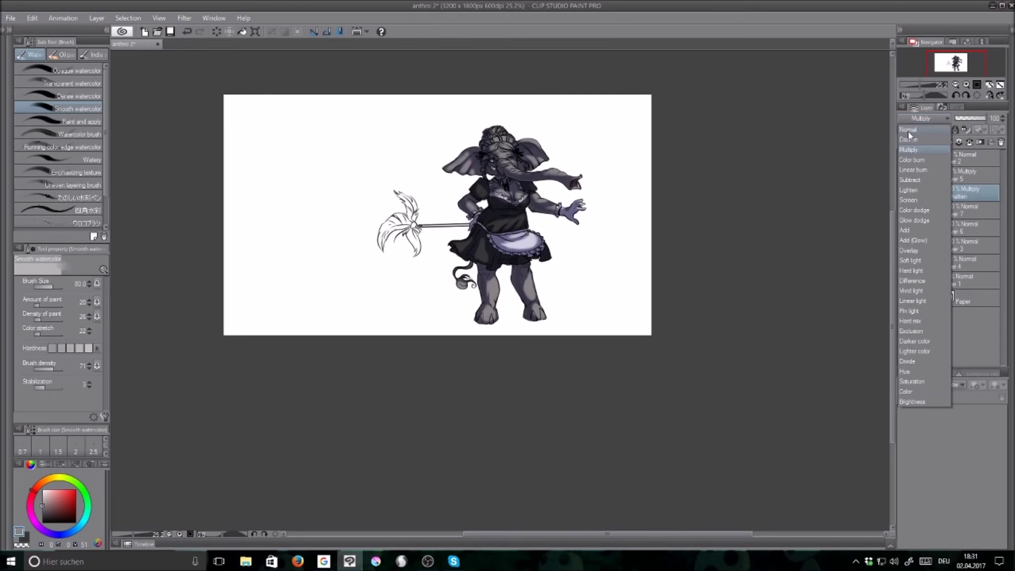
click(915, 125)
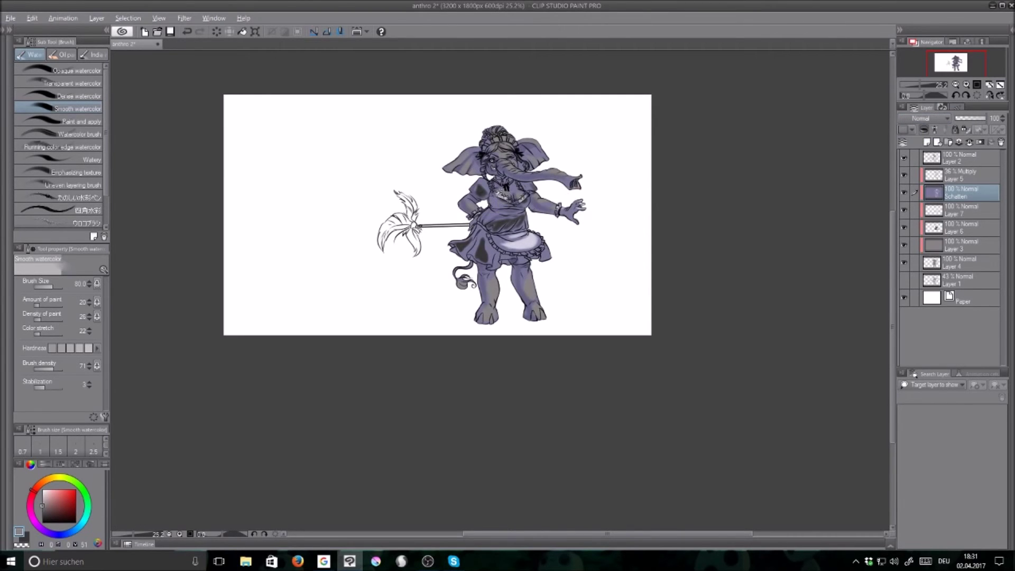
alt+click(494, 192)
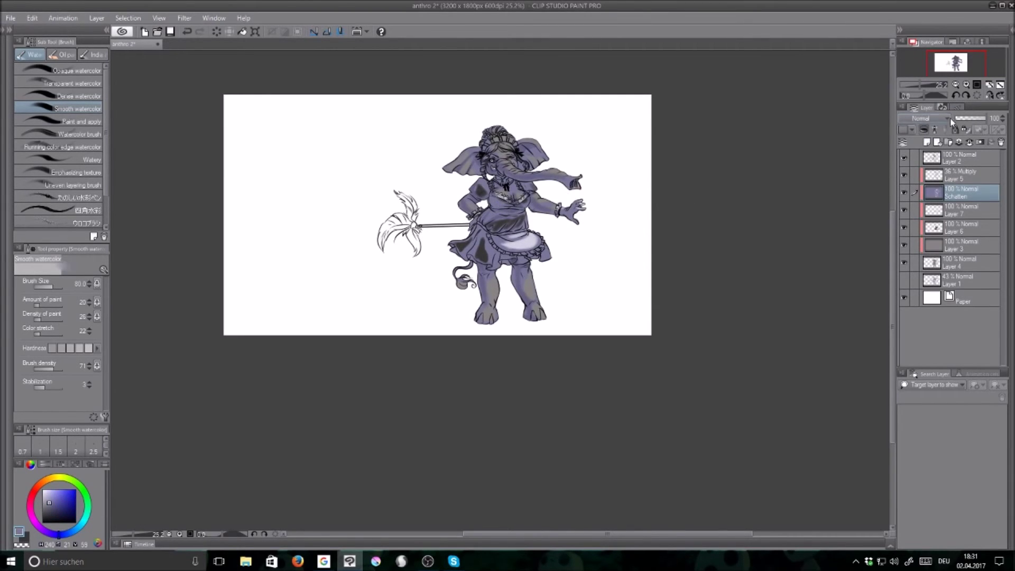
Set the Schatten layer's opacity to 52% and its blending mode to Multiply
drag(974, 118, 970, 119)
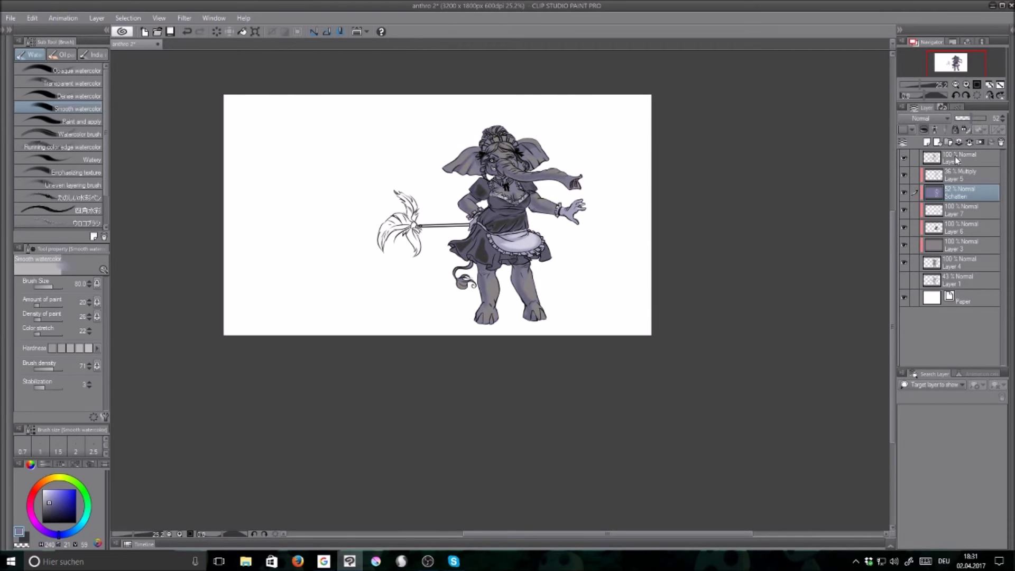
click(920, 121)
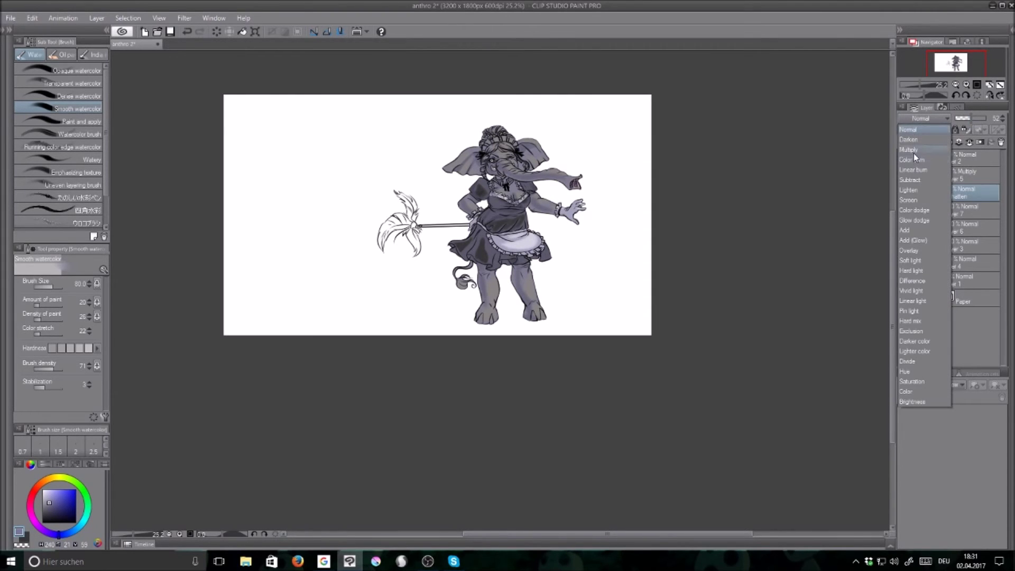
click(914, 153)
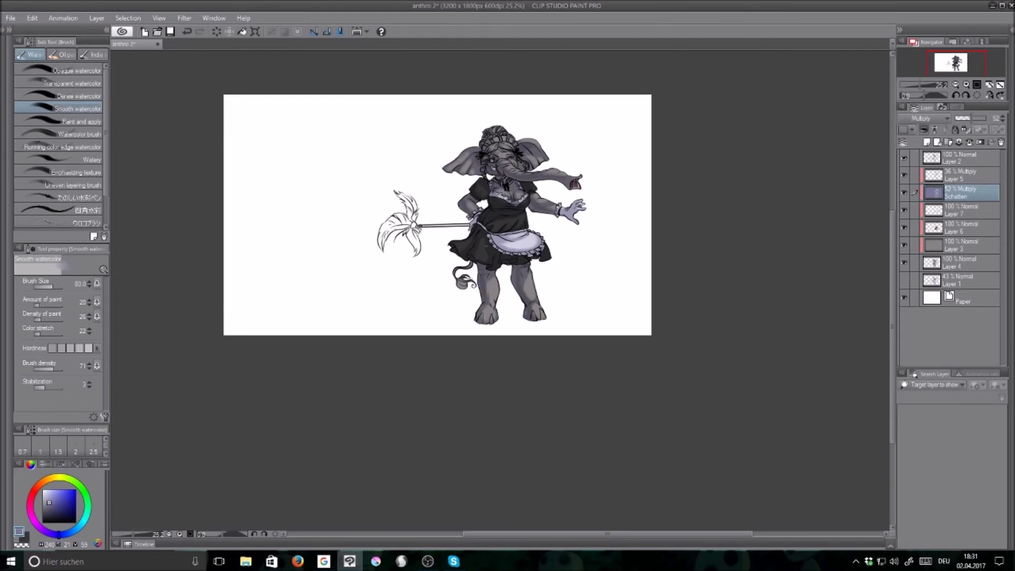
Lasso an irregular cast-shadow shape on the ground around the feet, extending behind the tail
key(b)
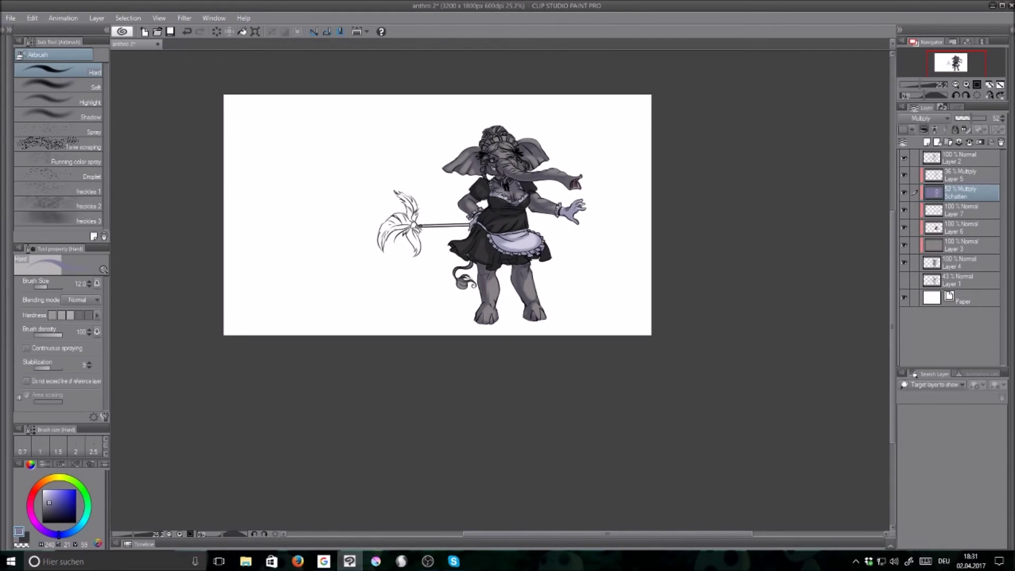
key(m)
mouse_move(491, 305)
mouse_down()
mouse_move(540, 312)
mouse_move(512, 285)
mouse_up()
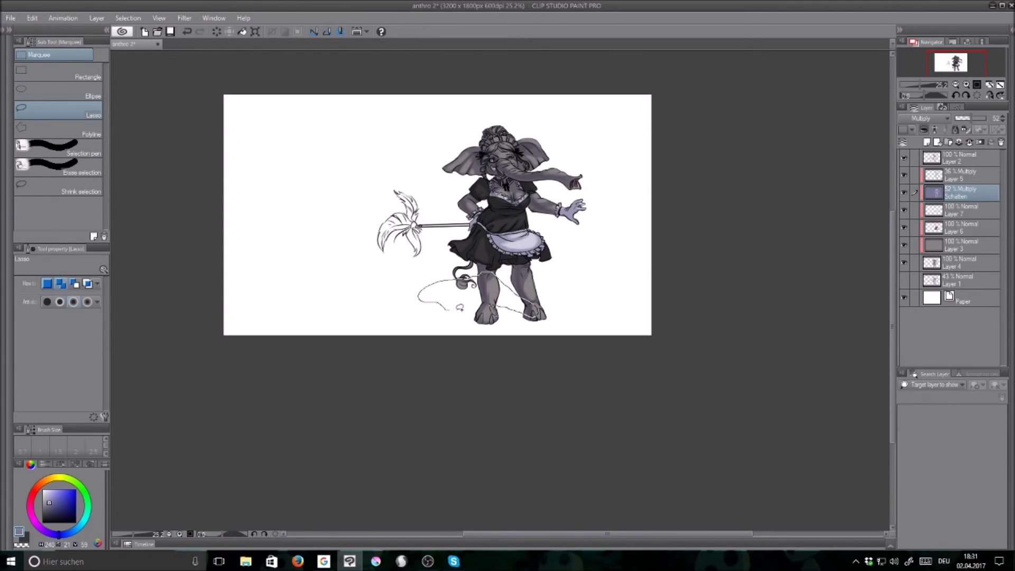
drag(454, 307, 477, 316)
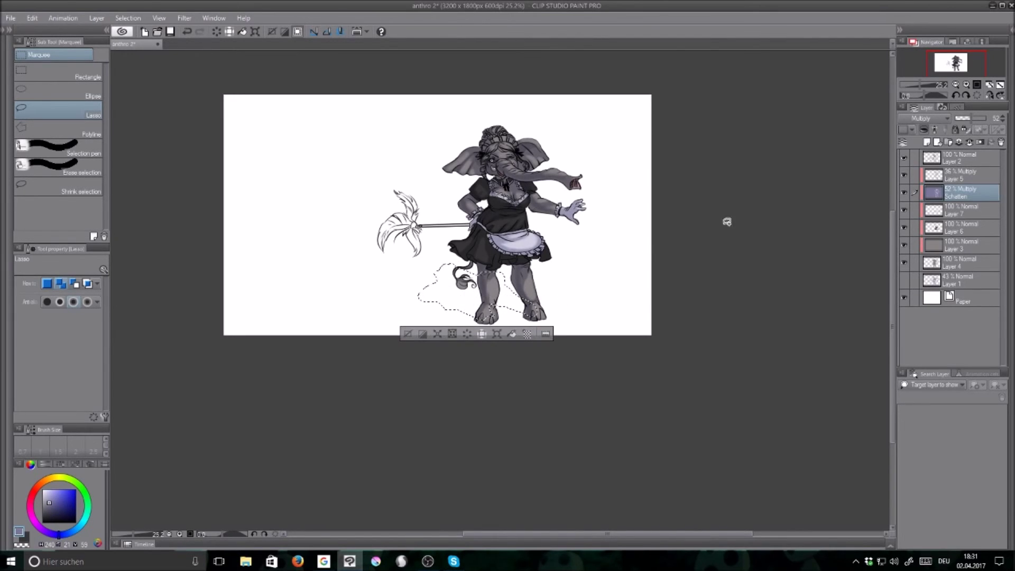
Add a new layer, fill the cast-shadow selection with the purple shadow colour and place the layer beneath Layer 4
click(940, 178)
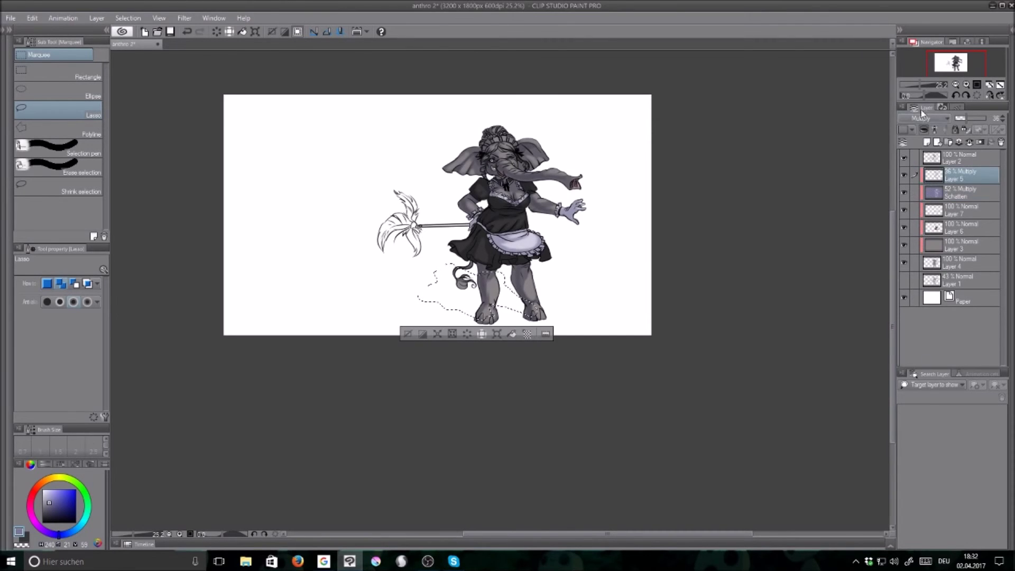
key(ctrl+shift+n)
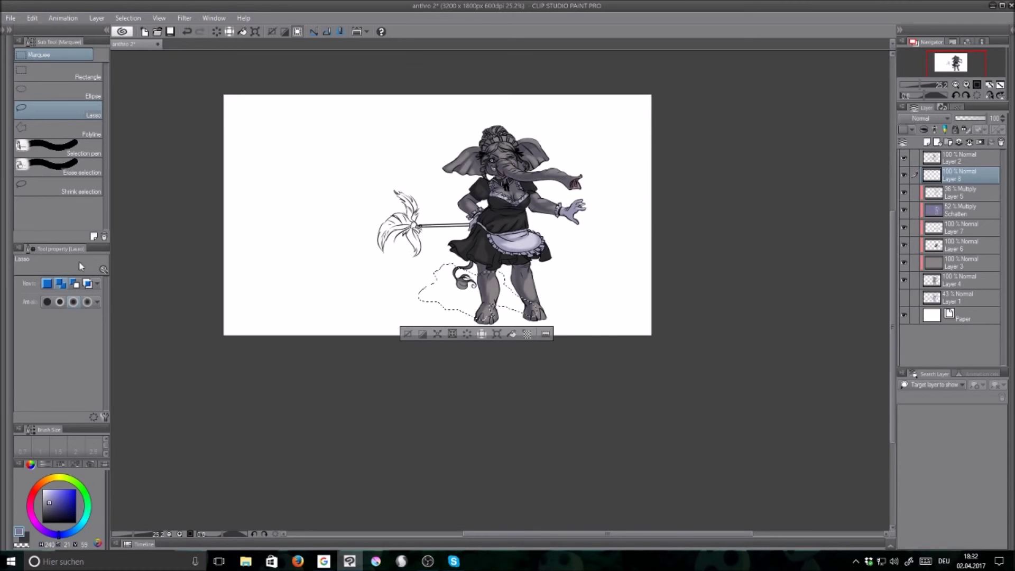
drag(935, 179, 952, 290)
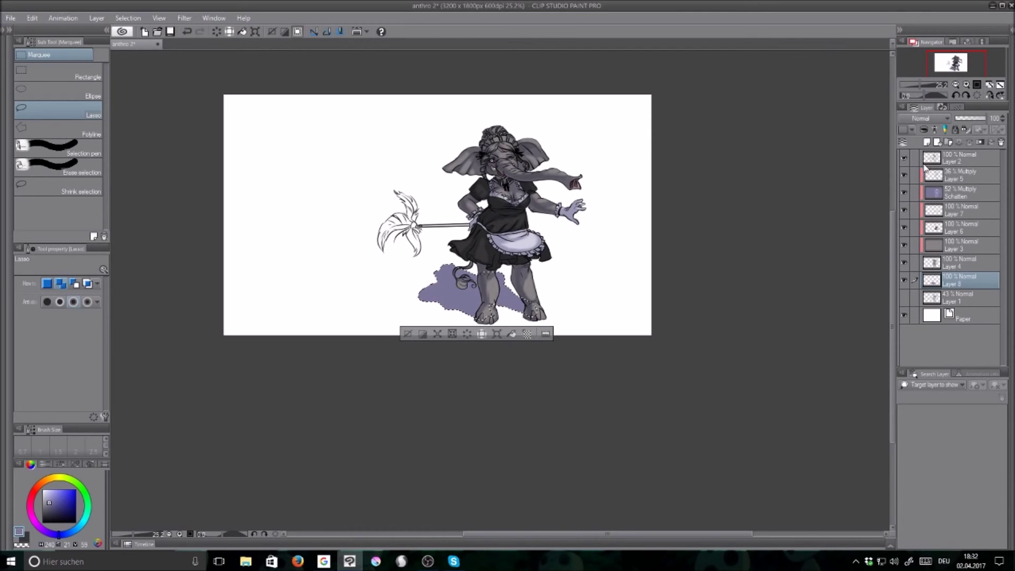
Set the ground shadow layer's opacity to 53% and clear the selection
click(968, 119)
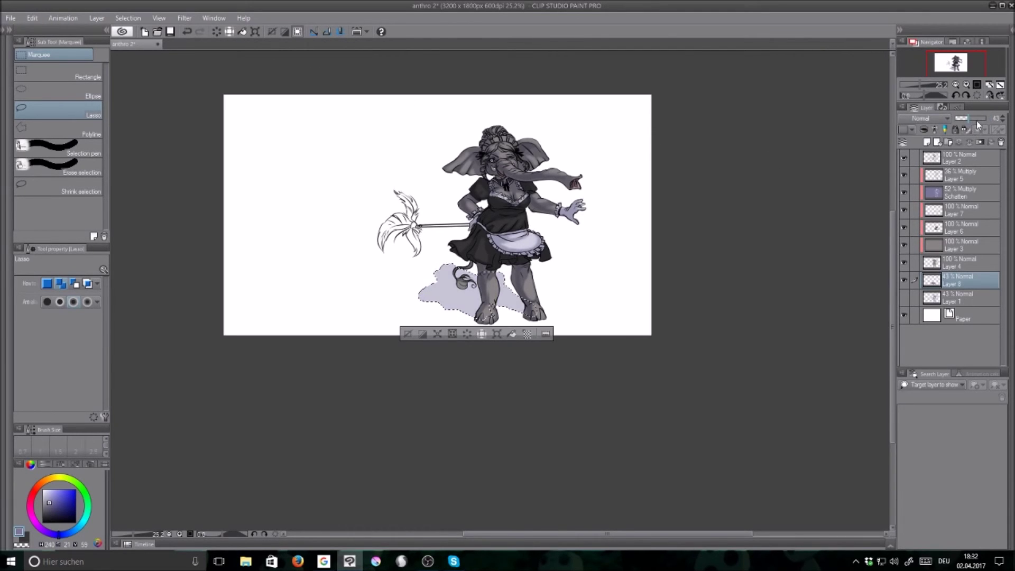
click(972, 118)
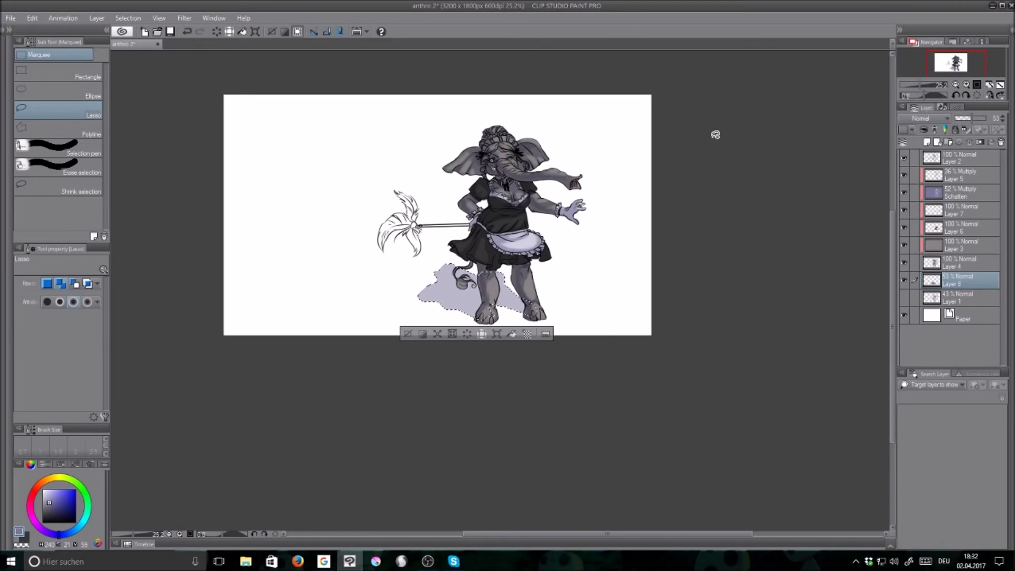
key(ctrl+d)
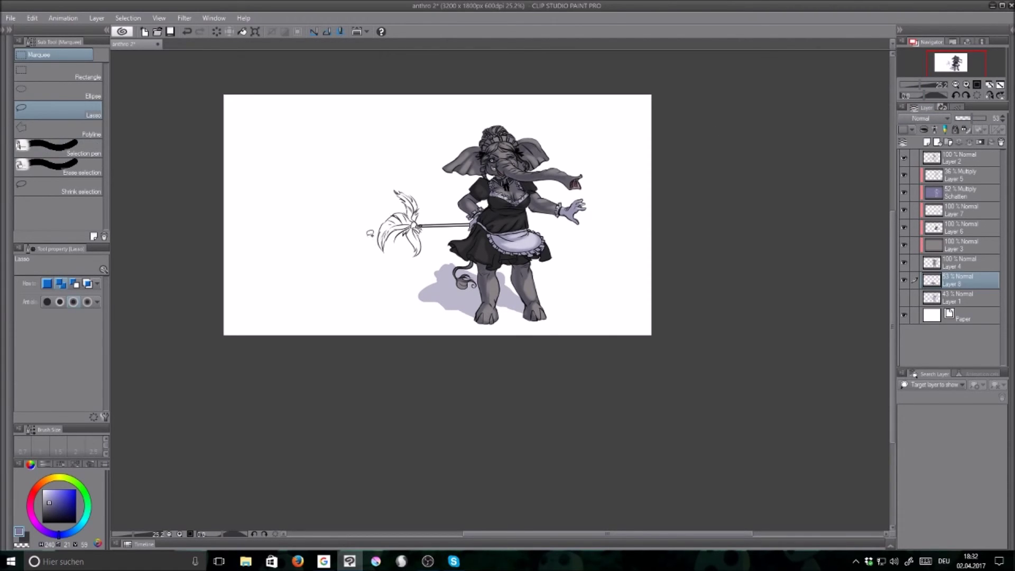
Apply the plain Blur filter to the ground shadow layer
key(b)
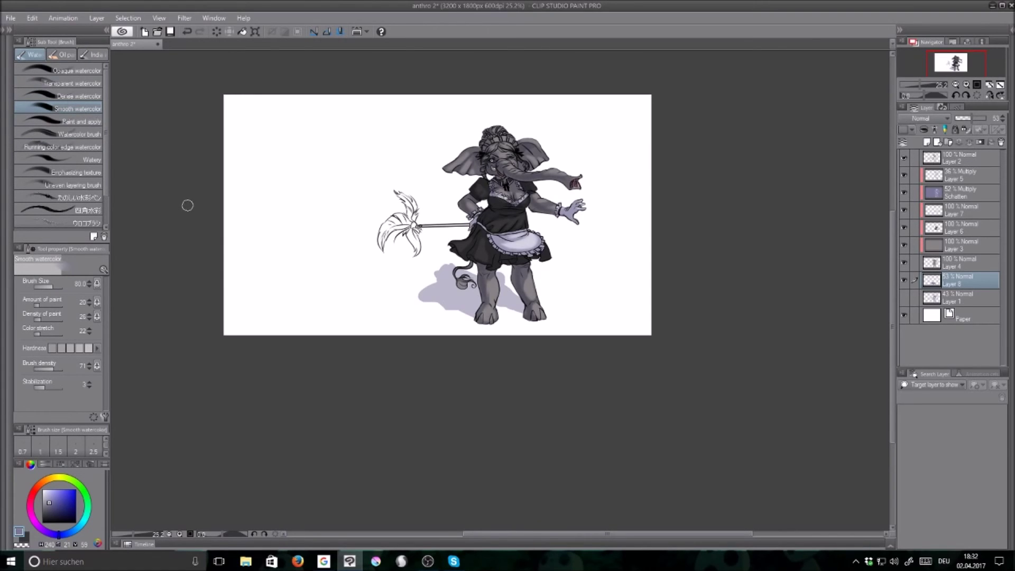
click(186, 18)
mouse_move(268, 31)
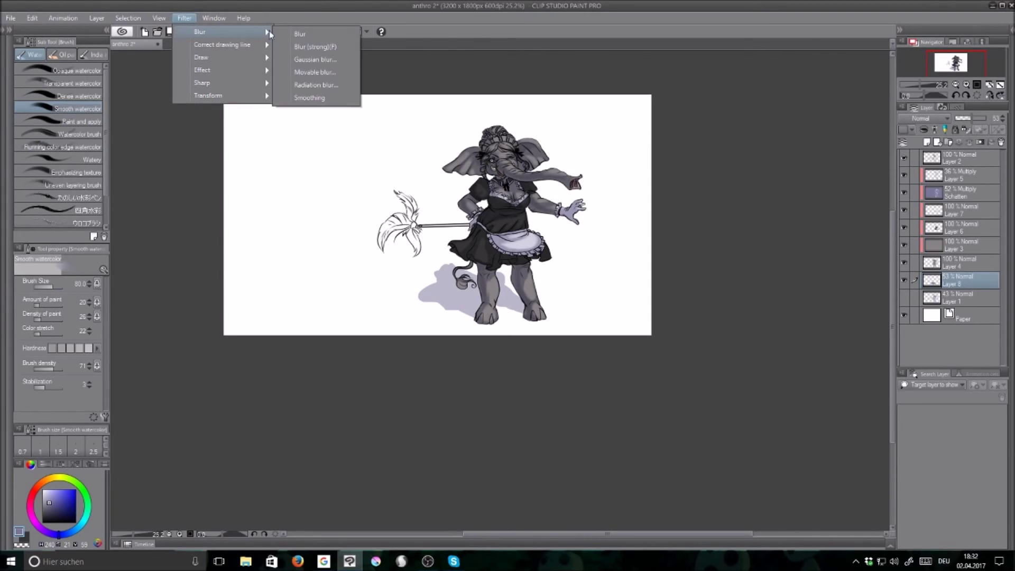
click(304, 35)
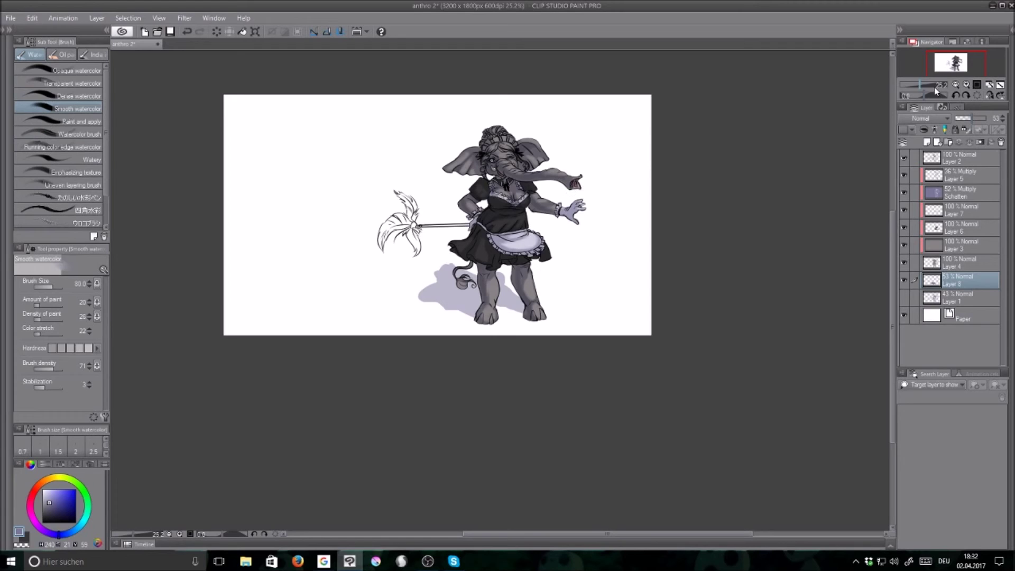
Show the full tool palette and switch to the Blend tool for work on the ground shadow
drag(922, 88, 939, 100)
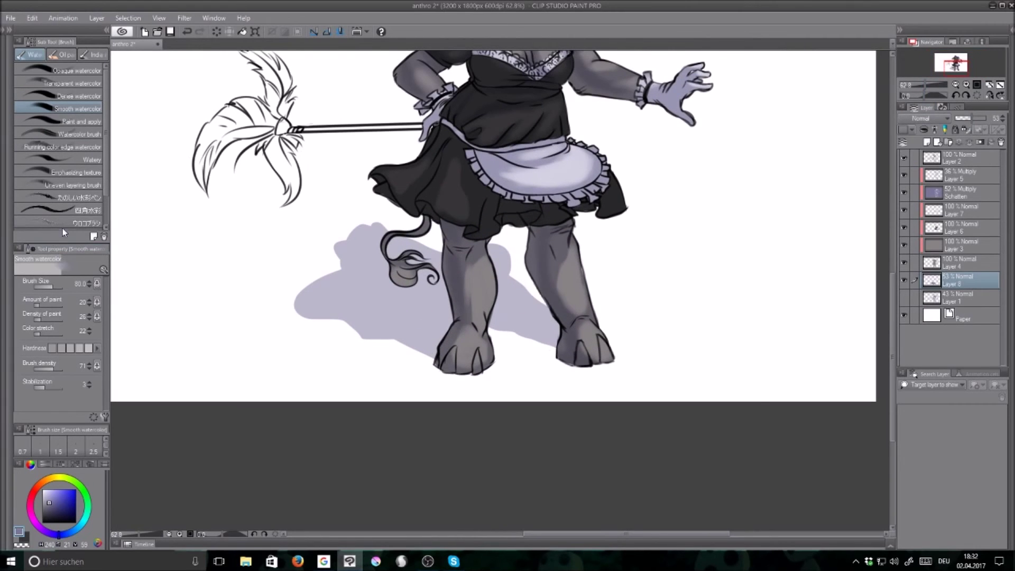
key(b)
key(b)
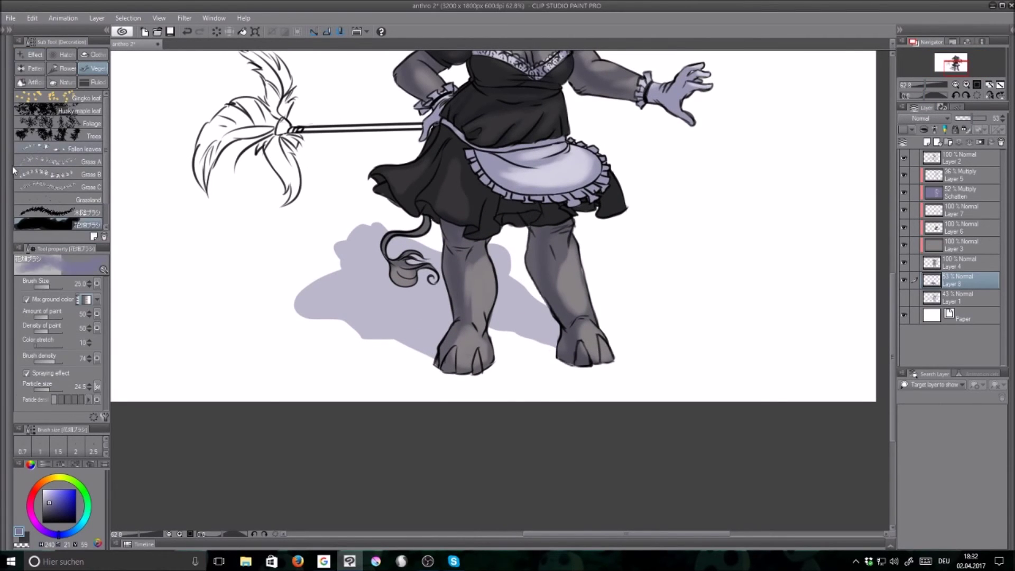
click(9, 29)
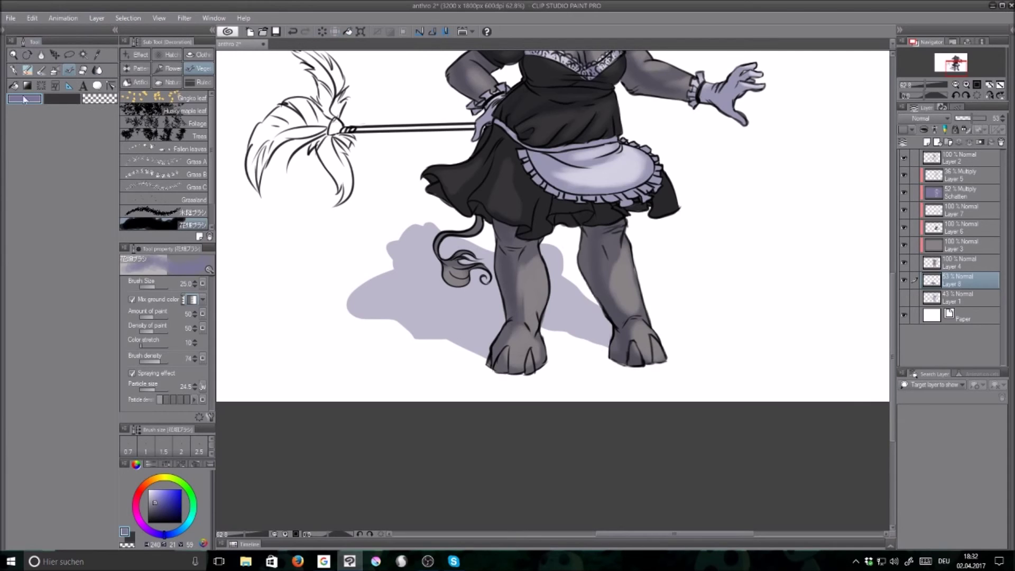
click(98, 71)
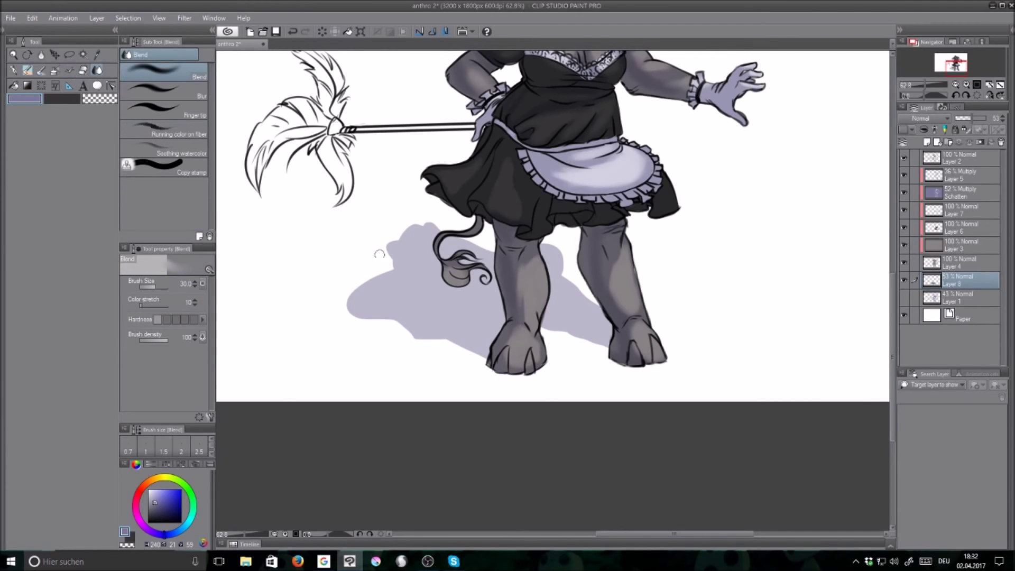
Try smudging the outer edge of the ground shadow with the Blend tool and undo it
mouse_move(389, 259)
mouse_down()
mouse_move(391, 273)
mouse_move(355, 289)
mouse_move(384, 271)
mouse_up()
key(ctrl+z)
key(ctrl+z)
key(ctrl+z)
Set the Blend tool's color stretch to 4 and brush density to 19, and soften the shadow's outermost edge
drag(144, 305, 145, 308)
drag(161, 341, 146, 341)
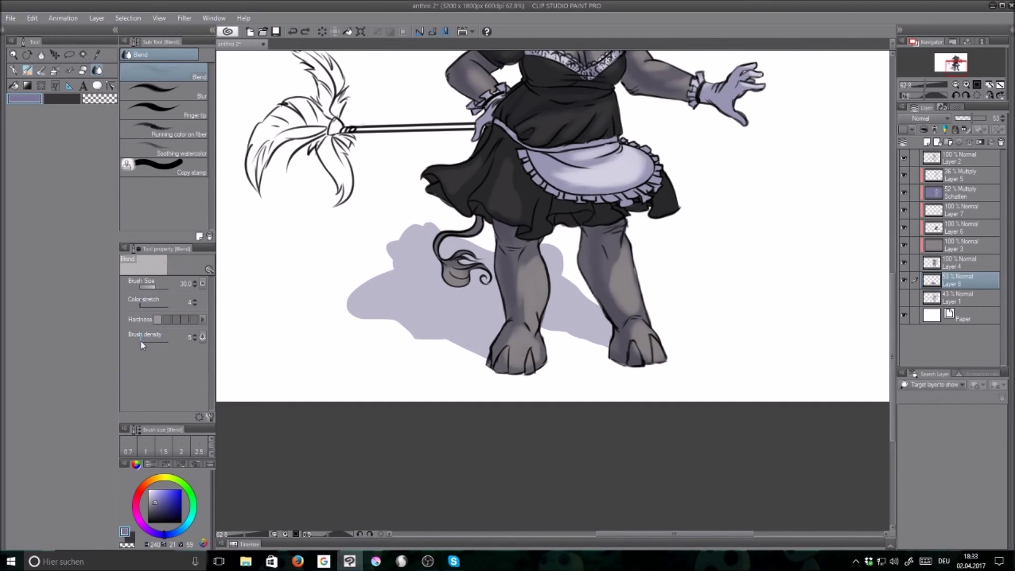
mouse_move(355, 295)
mouse_down()
mouse_move(396, 269)
mouse_move(351, 302)
mouse_move(358, 317)
mouse_up()
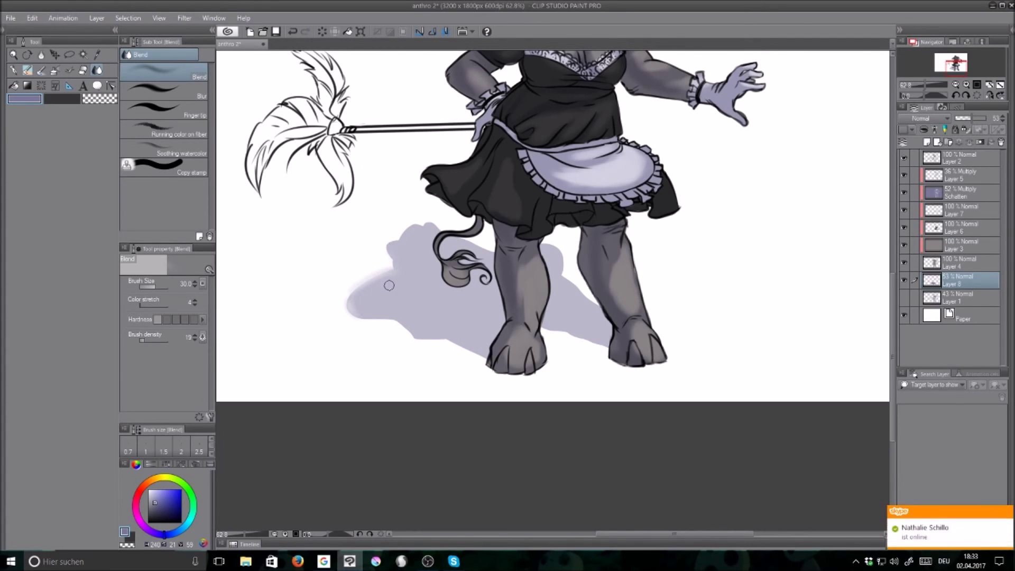
Enlarge the Blend brush to 250 and blend the ground shadow outwards into the white background
key(])
key(])
key(])
key(])
key(])
key(])
key(])
key(])
key(])
key(])
key(])
mouse_move(391, 251)
mouse_down()
mouse_move(418, 223)
mouse_move(357, 284)
mouse_move(374, 294)
mouse_move(442, 247)
mouse_move(436, 232)
mouse_move(473, 238)
mouse_move(378, 262)
mouse_move(360, 284)
mouse_move(374, 304)
mouse_move(421, 321)
mouse_move(514, 323)
mouse_move(532, 250)
mouse_move(544, 241)
mouse_move(439, 225)
mouse_move(536, 234)
mouse_move(554, 256)
mouse_up()
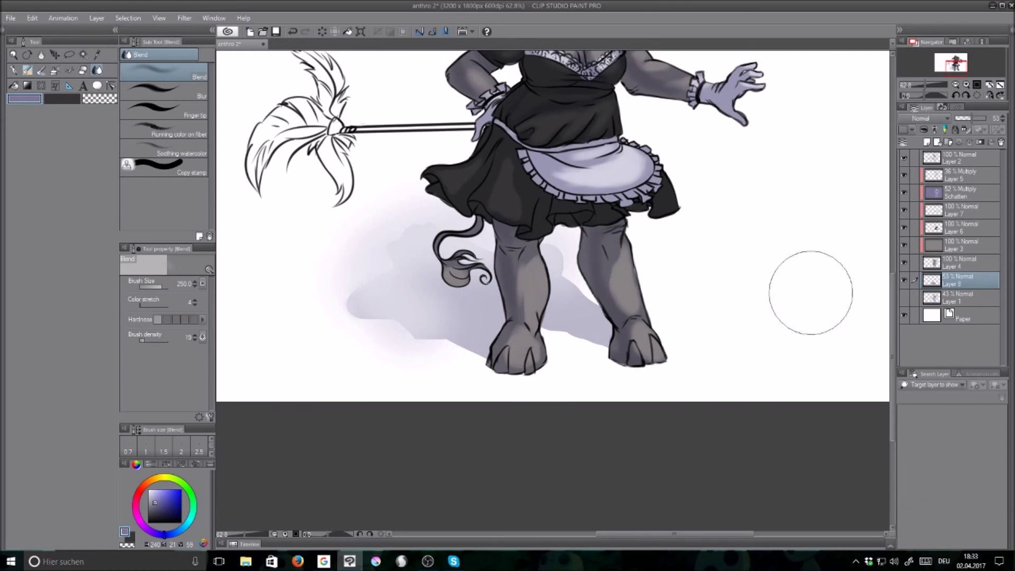
Set the ground shadow layer's blending mode to Multiply
click(905, 84)
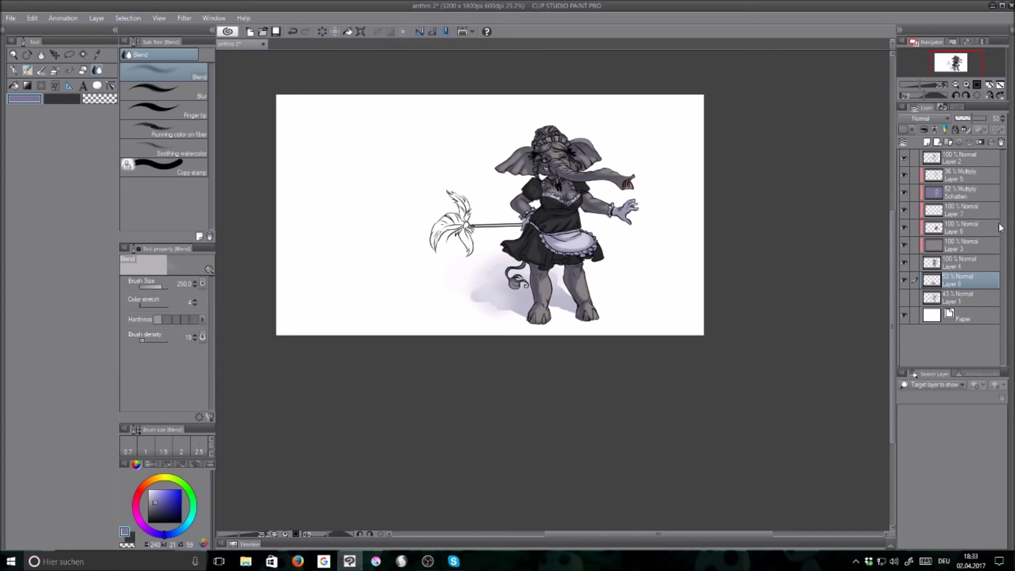
click(925, 118)
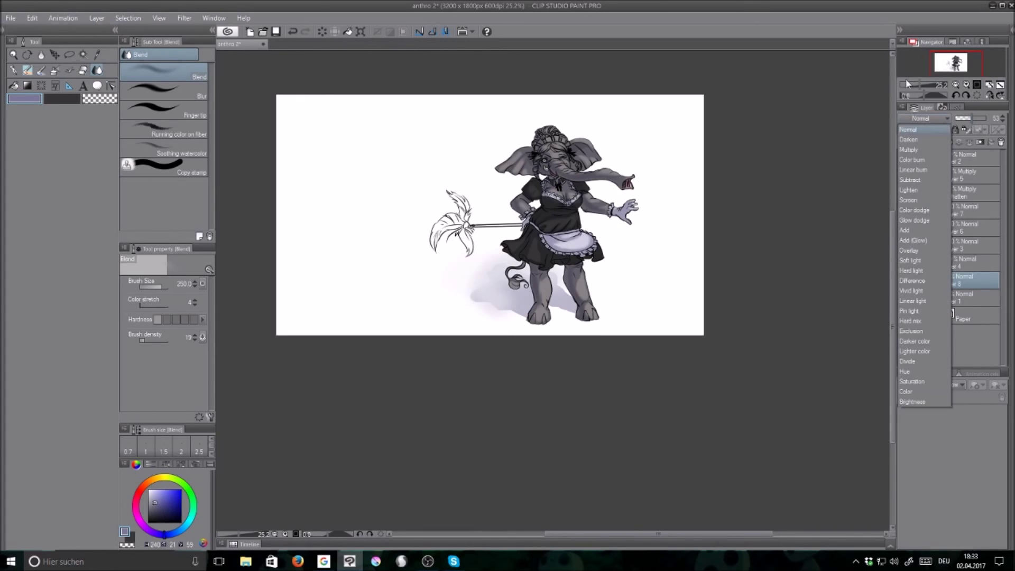
click(931, 148)
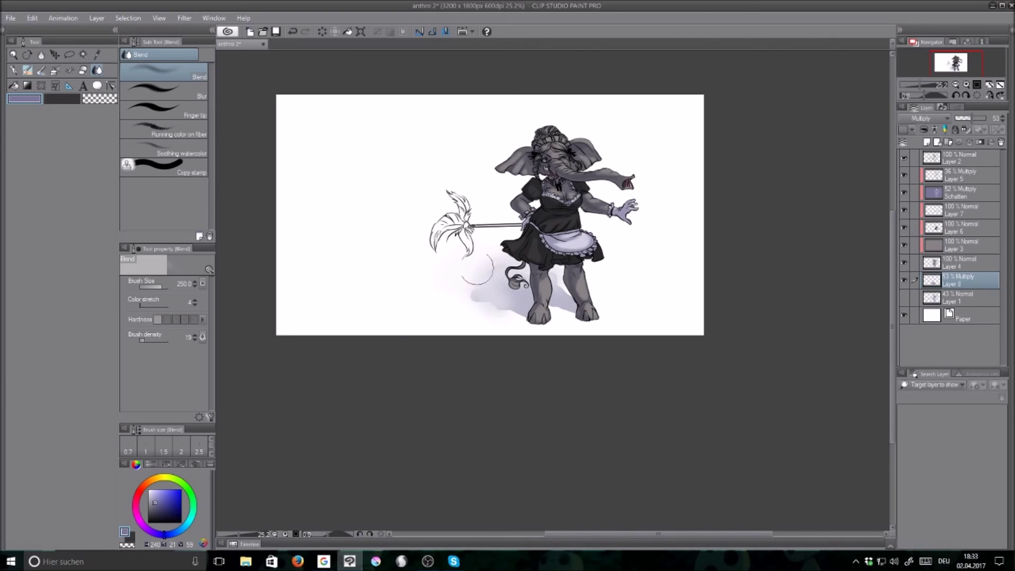
Set the Soft airbrush's brush density to 43 and paint the duster handle's shadow on the ground
key(b)
key(b)
key(b)
key(b)
key(b)
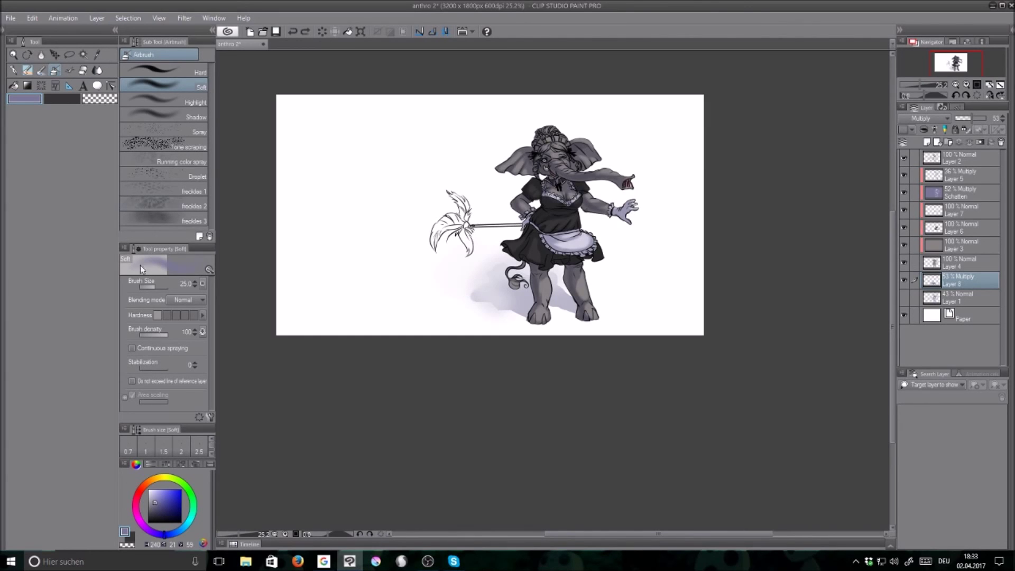
drag(147, 329, 154, 341)
drag(454, 289, 422, 281)
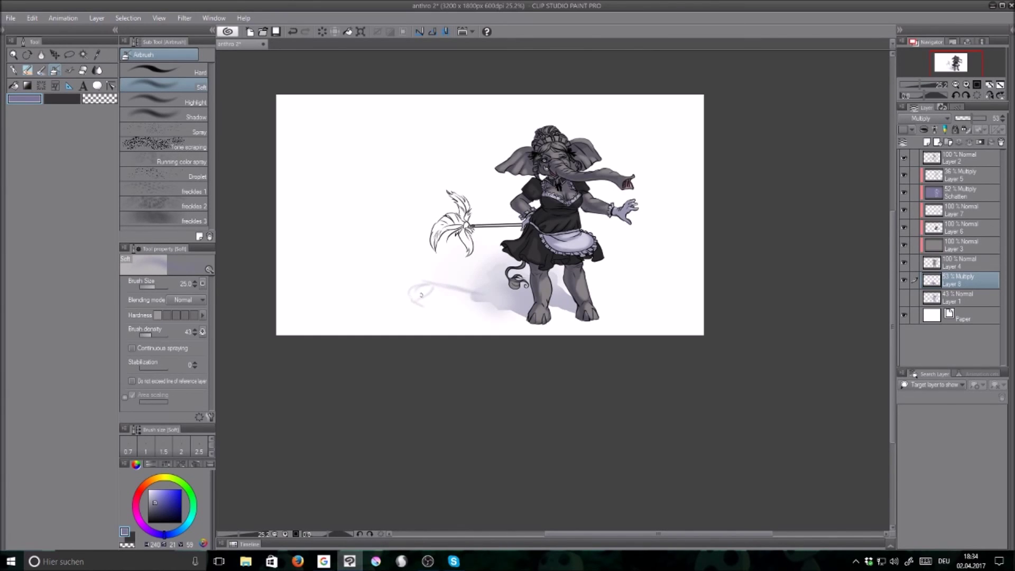
Enlarge the Soft airbrush to 100, paint the feather duster head's shadow on the ground and soften it with the Blend tool
key(])
key(])
mouse_move(431, 287)
mouse_down()
mouse_move(418, 305)
mouse_move(428, 284)
mouse_move(430, 302)
mouse_move(418, 303)
mouse_move(430, 283)
mouse_move(442, 296)
mouse_move(429, 294)
mouse_move(442, 292)
mouse_move(407, 258)
mouse_move(433, 282)
mouse_up()
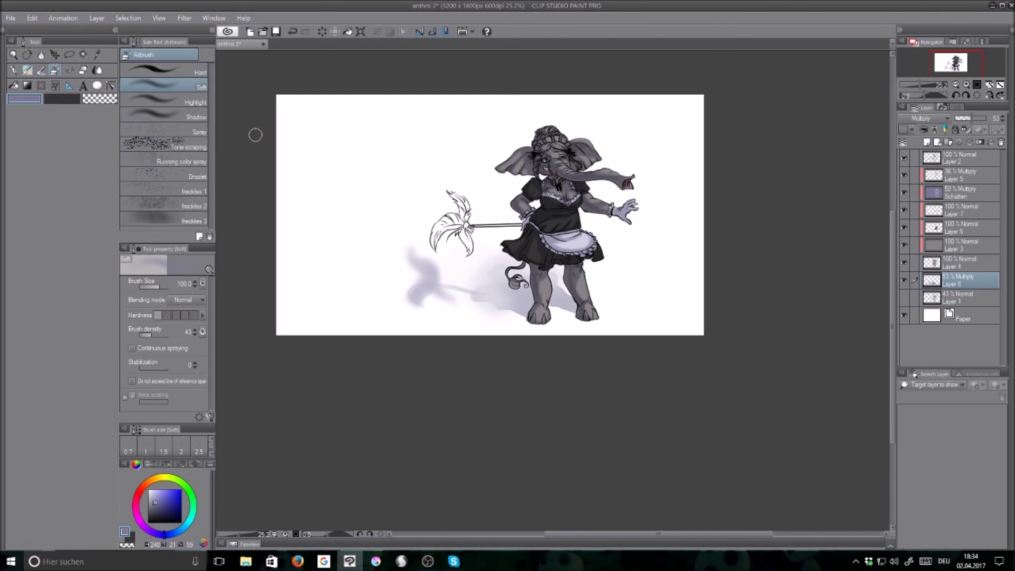
click(97, 70)
mouse_move(430, 267)
mouse_down()
mouse_move(426, 294)
mouse_move(410, 295)
mouse_move(443, 280)
mouse_move(478, 295)
mouse_move(424, 275)
mouse_move(441, 291)
mouse_move(456, 297)
mouse_move(427, 257)
mouse_move(445, 271)
mouse_move(415, 252)
mouse_move(407, 290)
mouse_move(441, 308)
mouse_move(398, 251)
mouse_move(470, 282)
mouse_move(419, 267)
mouse_move(467, 275)
mouse_up()
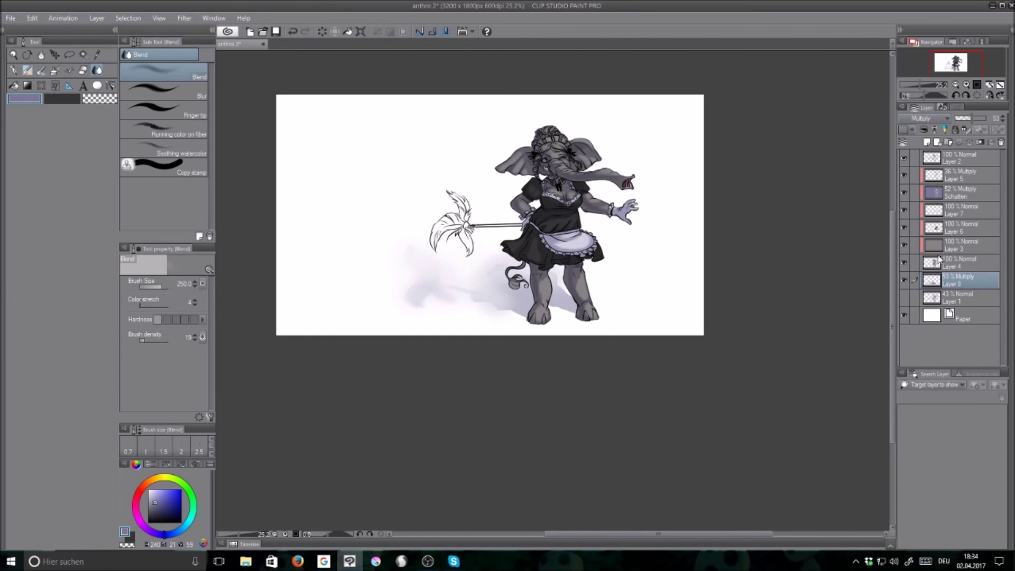
click(924, 88)
drag(924, 90, 922, 88)
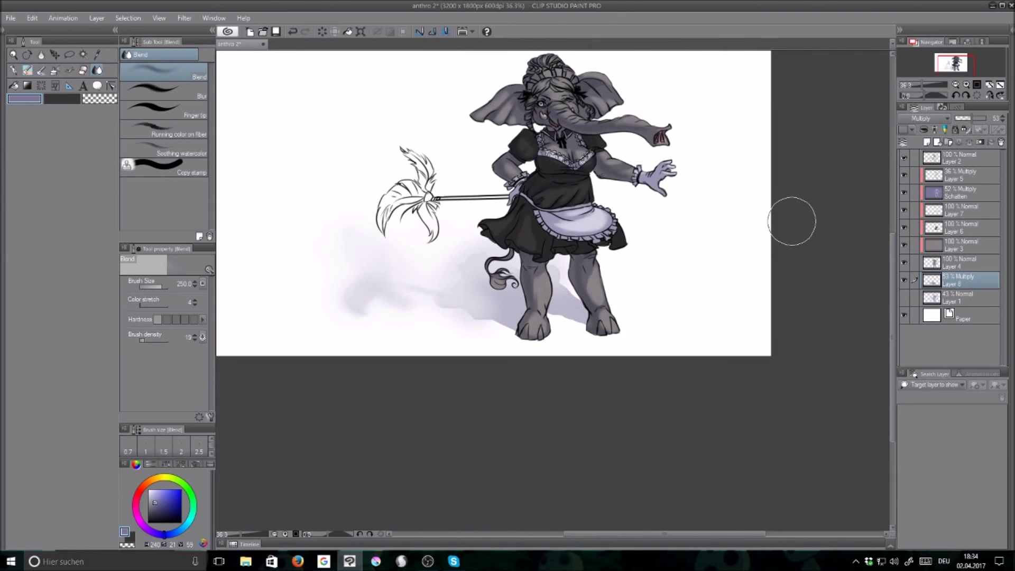
click(453, 562)
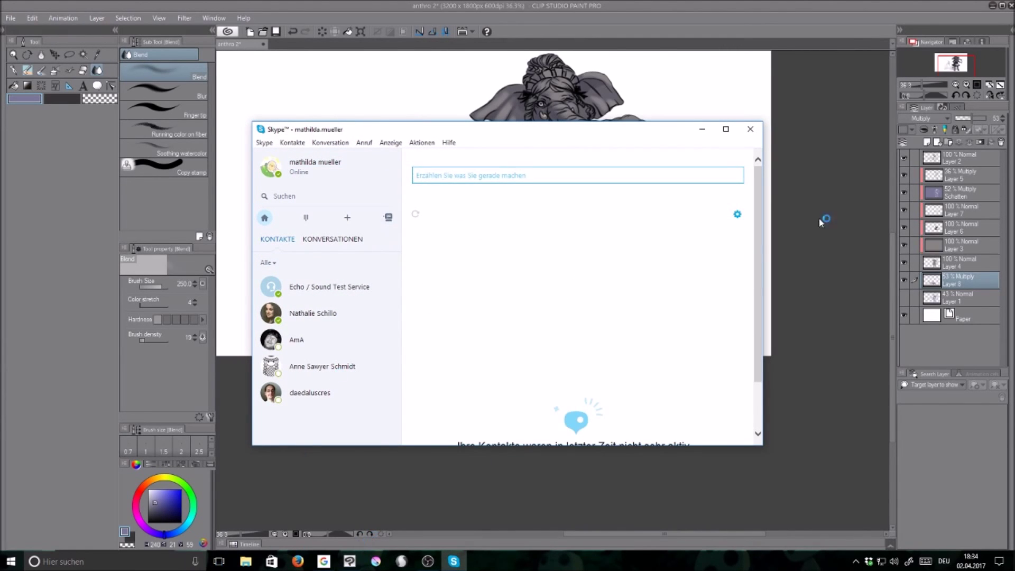
click(839, 223)
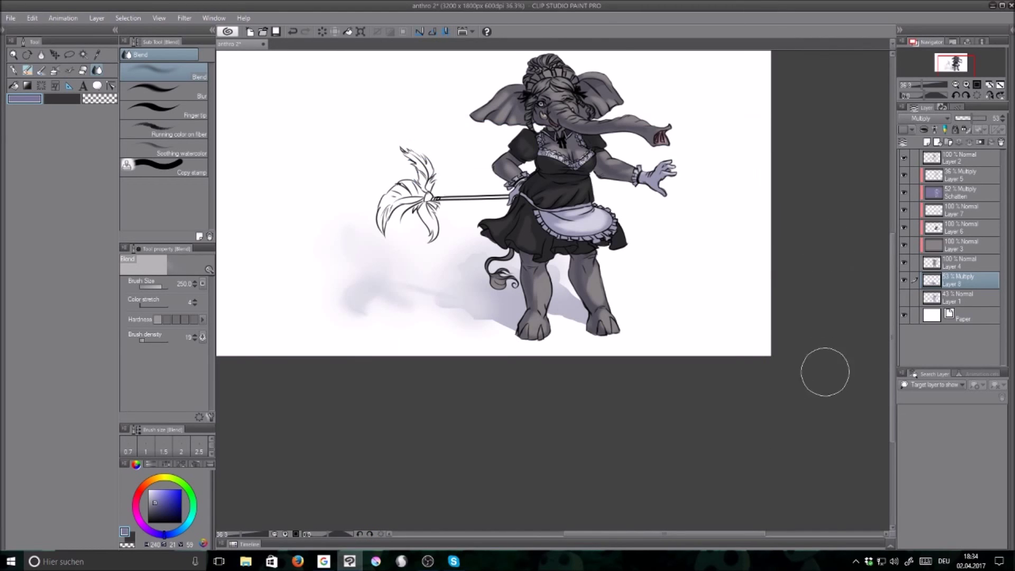